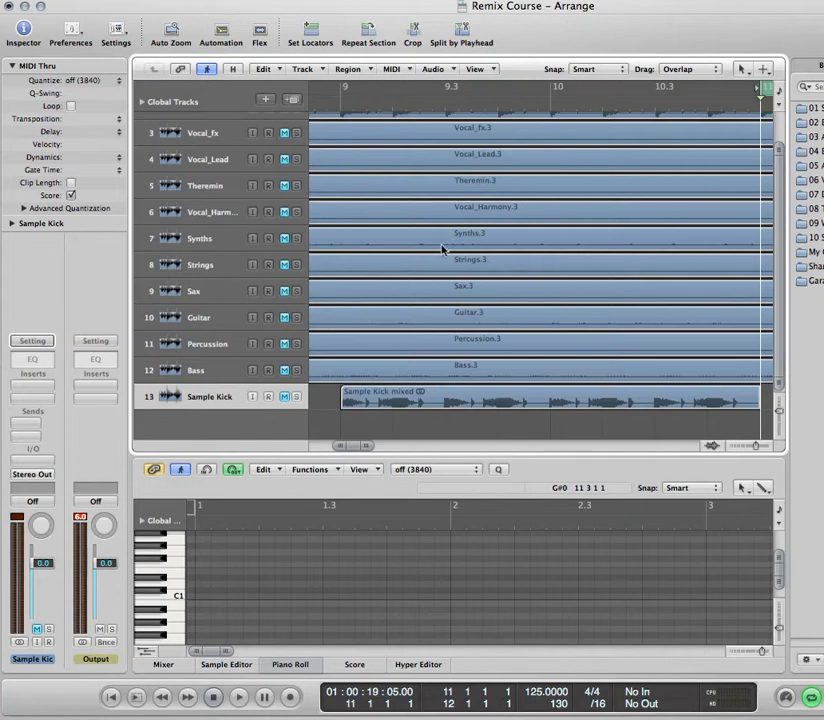
Create one new software instrument track below the Sample Kick track
{"action": "left_click", "coordinate": [316, 72]}
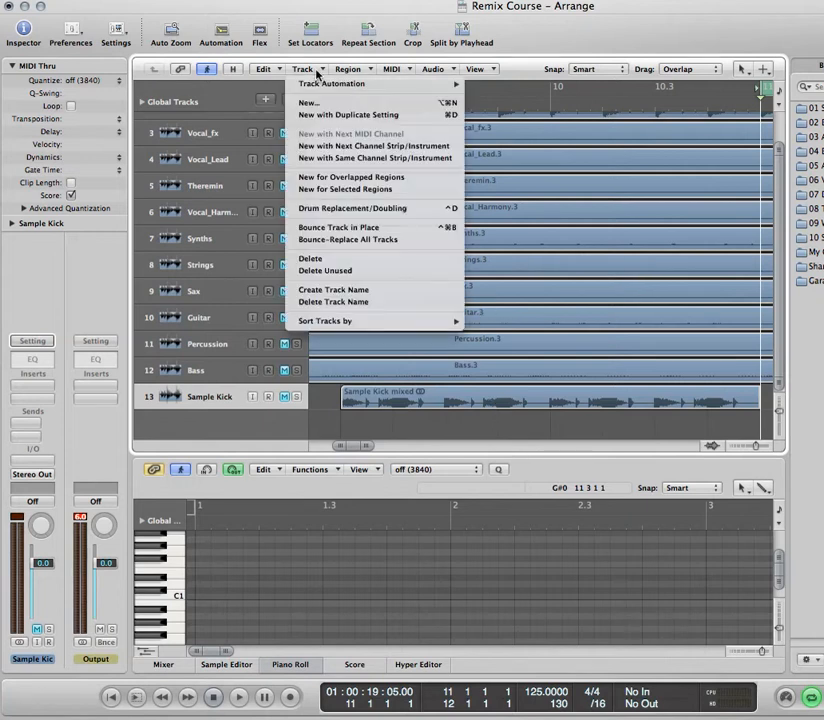
{"action": "left_click", "coordinate": [314, 103]}
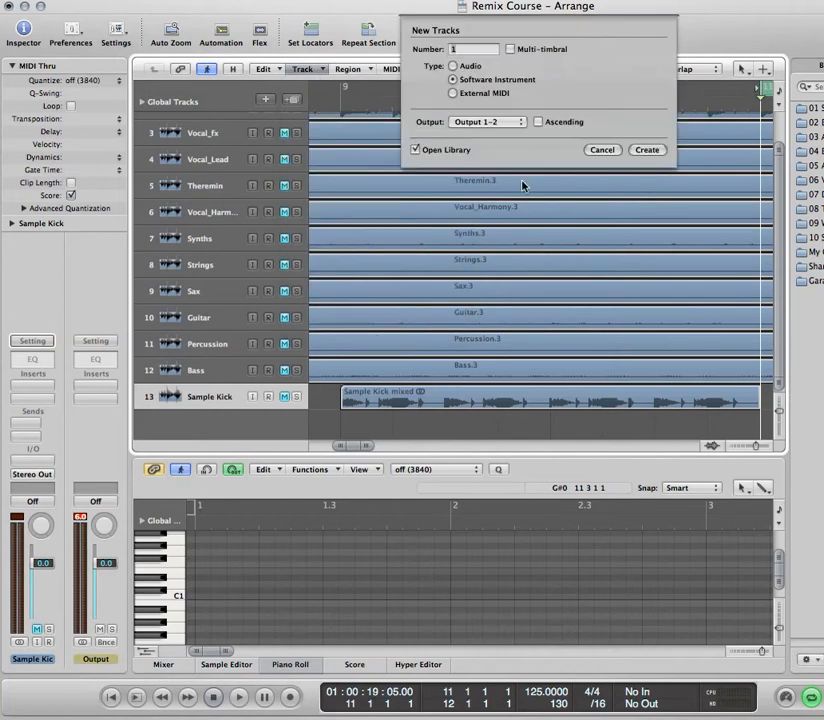
{"action": "left_click", "coordinate": [650, 151]}
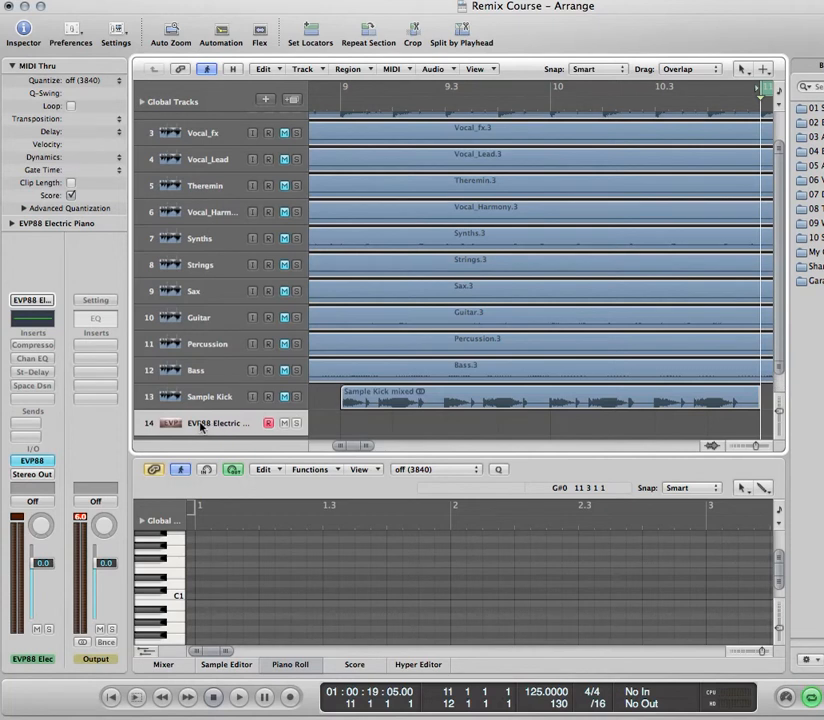
Load the stereo Ultrabeat drum synth as the new track's instrument in place of the EVP88
{"action": "left_click", "coordinate": [40, 466]}
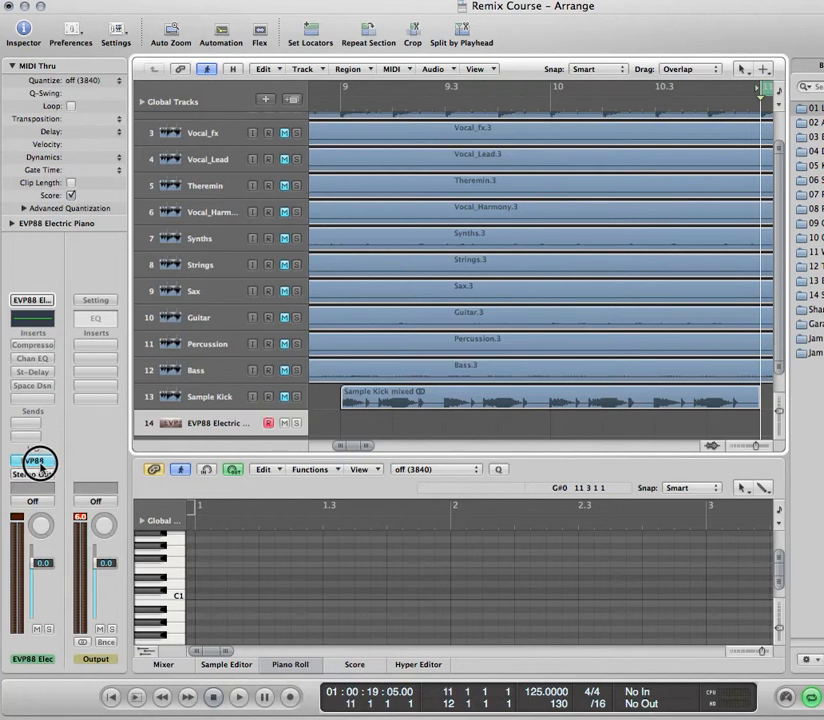
{"action": "left_click", "coordinate": [40, 466]}
{"action": "mouse_move", "coordinate": [88, 678]}
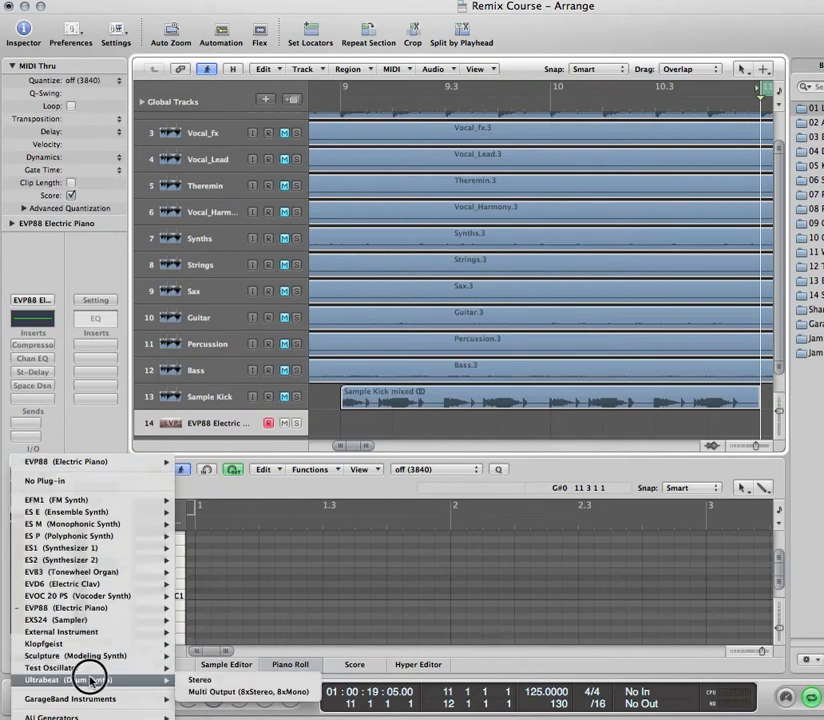
{"action": "left_click", "coordinate": [183, 680]}
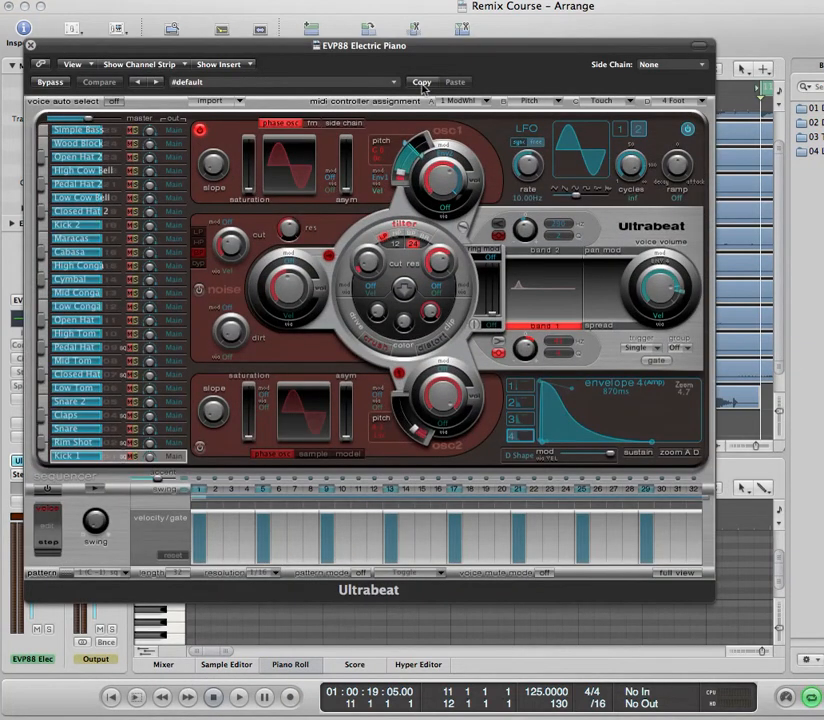
{"action": "left_click_drag", "start_coordinate": [428, 48], "coordinate": [529, 62]}
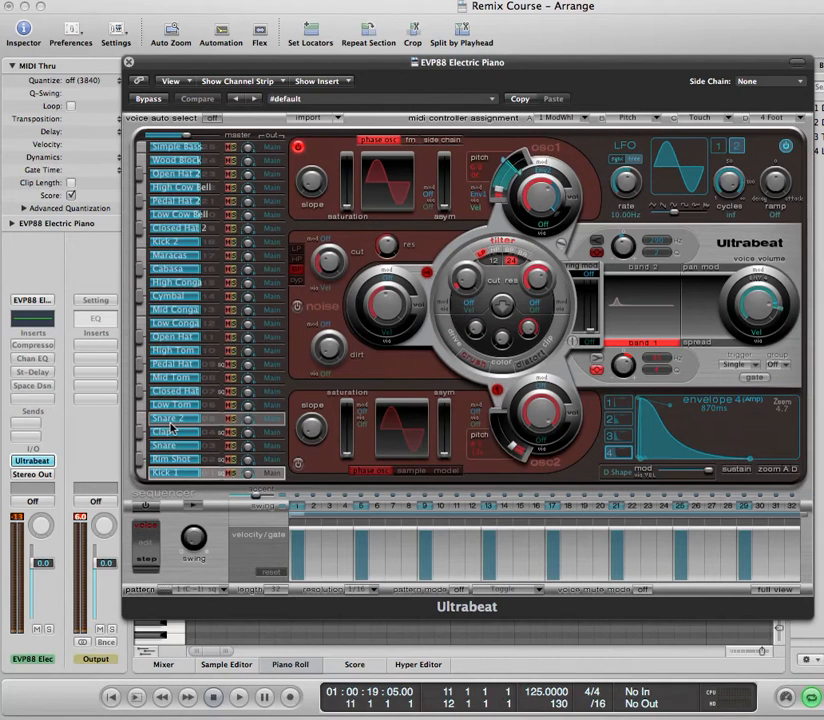
Turn on Ultrabeat's sequencer, start pattern playback and switch to pattern 7 (F#-1)
{"action": "left_click", "coordinate": [195, 505]}
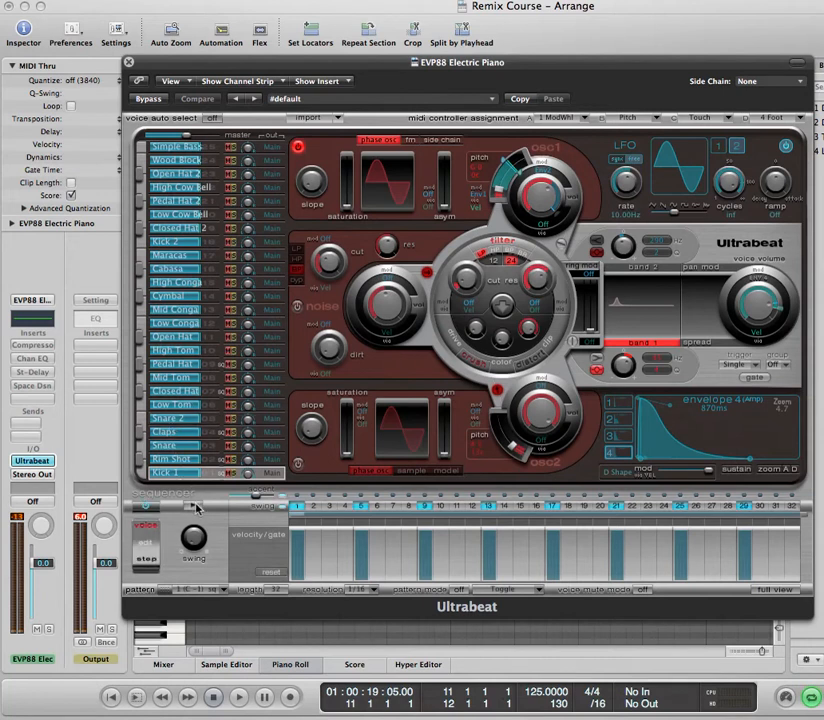
{"action": "left_click", "coordinate": [194, 507]}
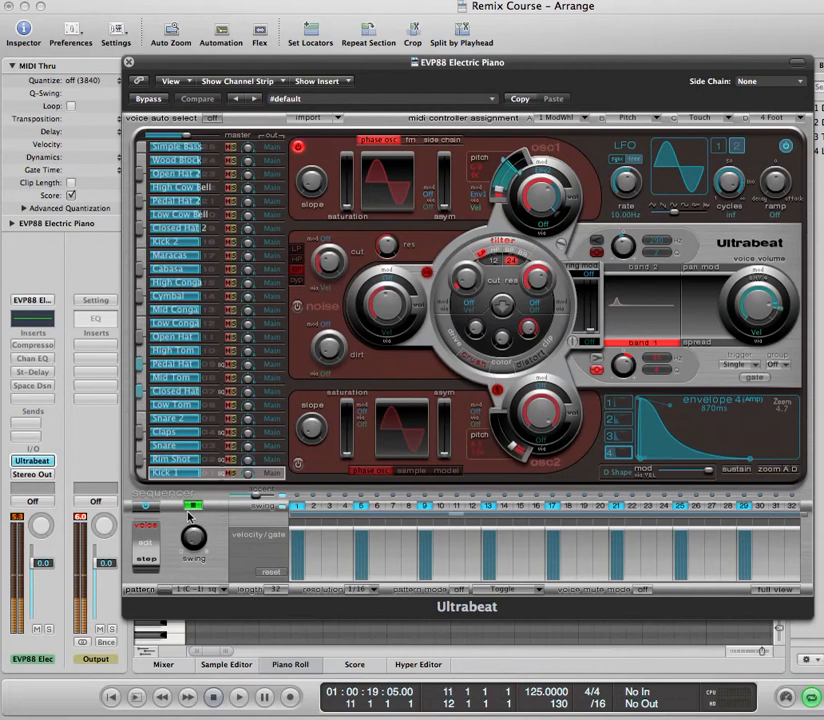
{"action": "left_click", "coordinate": [224, 590]}
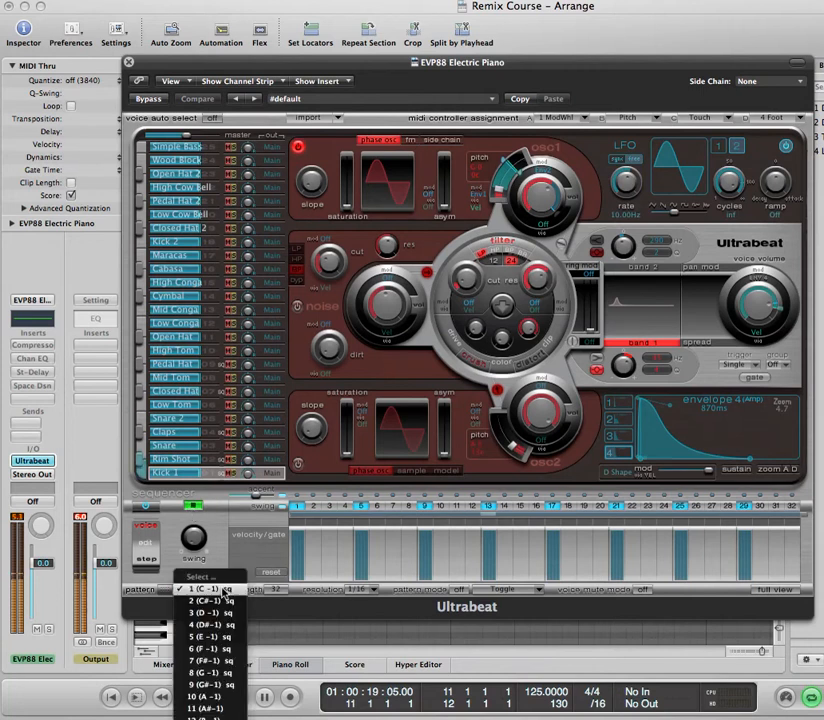
{"action": "left_click", "coordinate": [219, 660]}
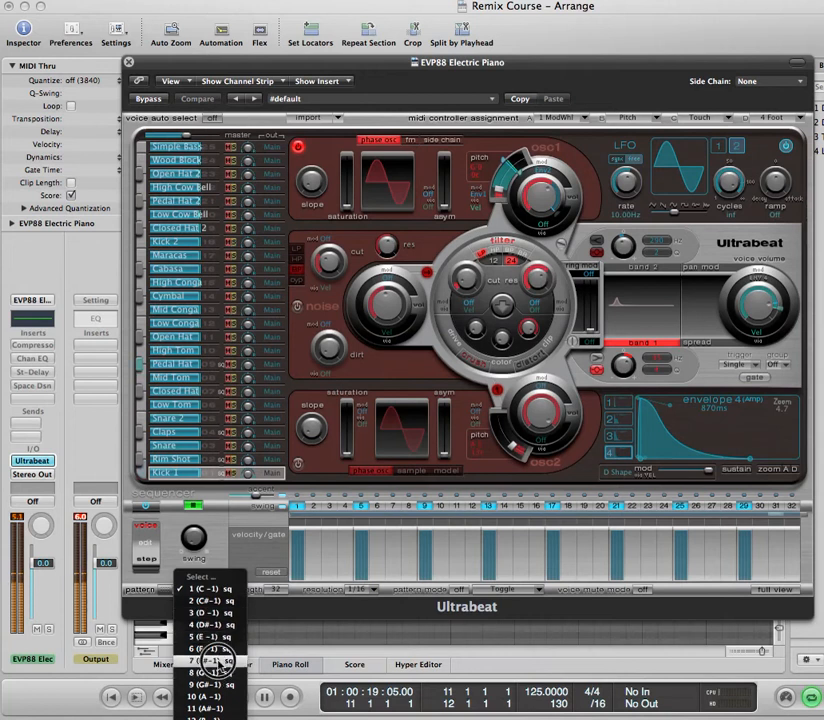
{"action": "left_click", "coordinate": [203, 664]}
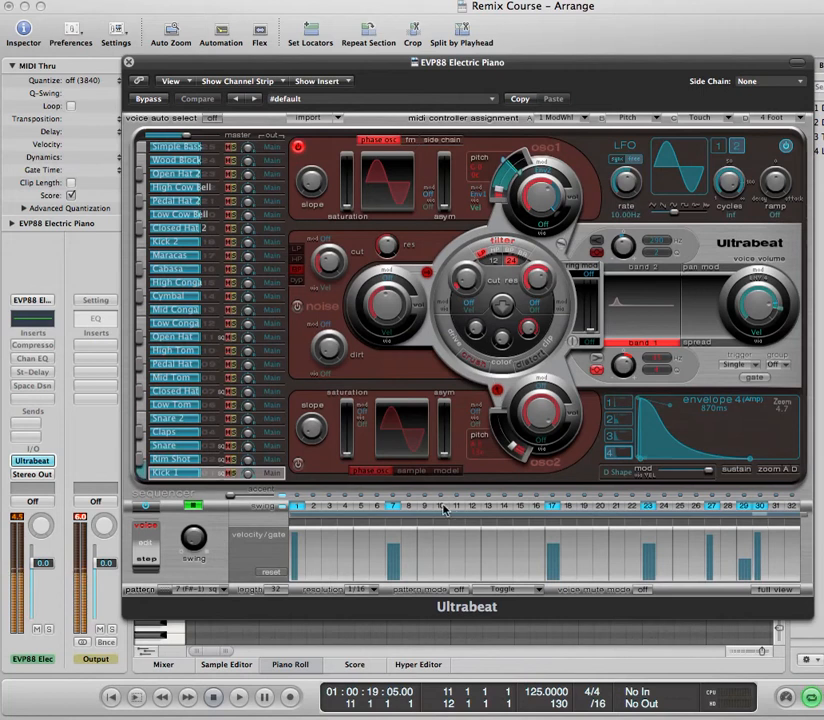
Add a hit at step 10 to the Kick 1 sequence
{"action": "left_click", "coordinate": [215, 406]}
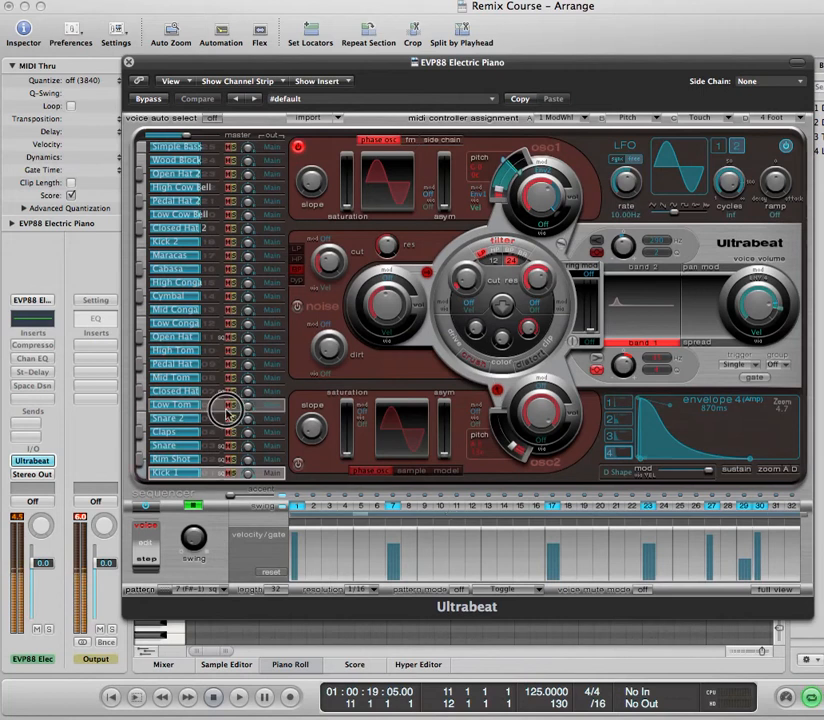
{"action": "left_click", "coordinate": [185, 474]}
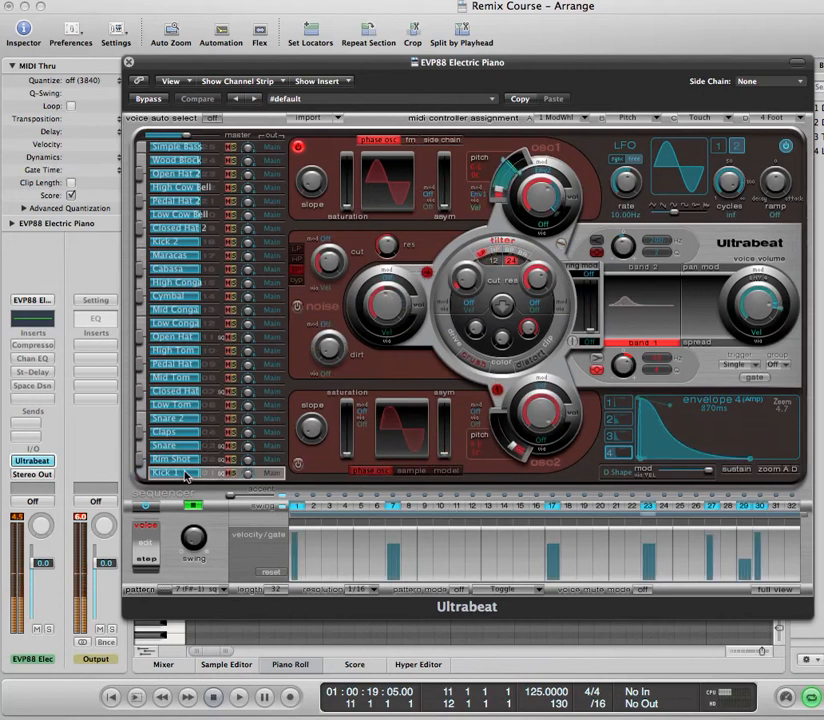
{"action": "left_click", "coordinate": [440, 507]}
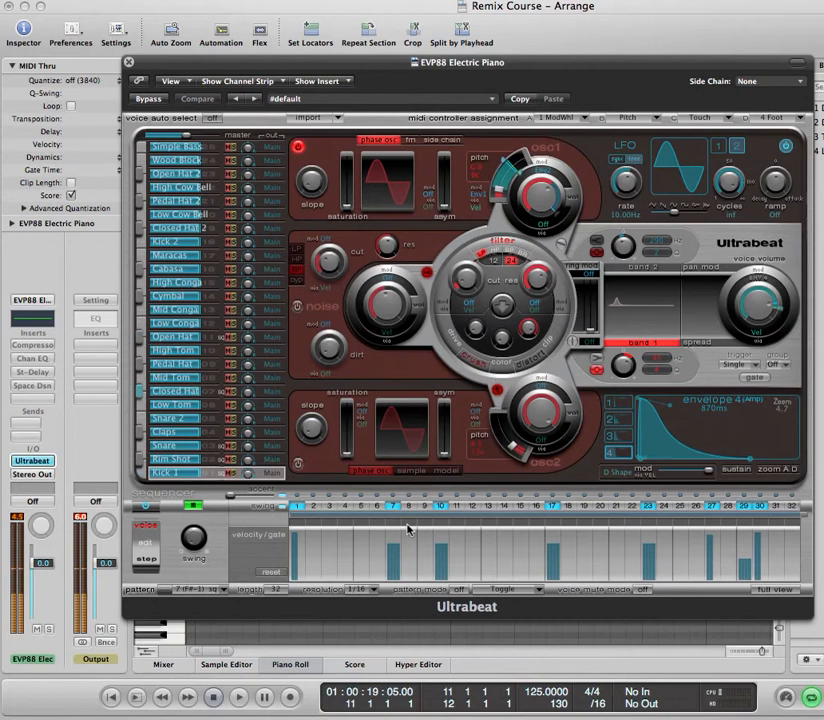
Show the full step grid and place Low Conga hits on steps 1, 2, 5, 7, 11 and 13
{"action": "left_click", "coordinate": [768, 590]}
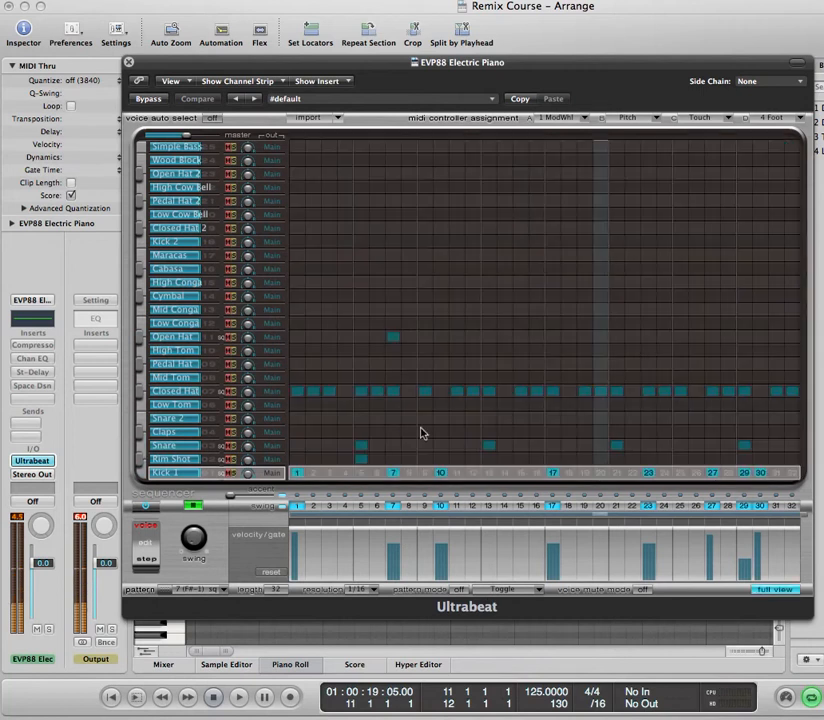
{"action": "left_click", "coordinate": [302, 325]}
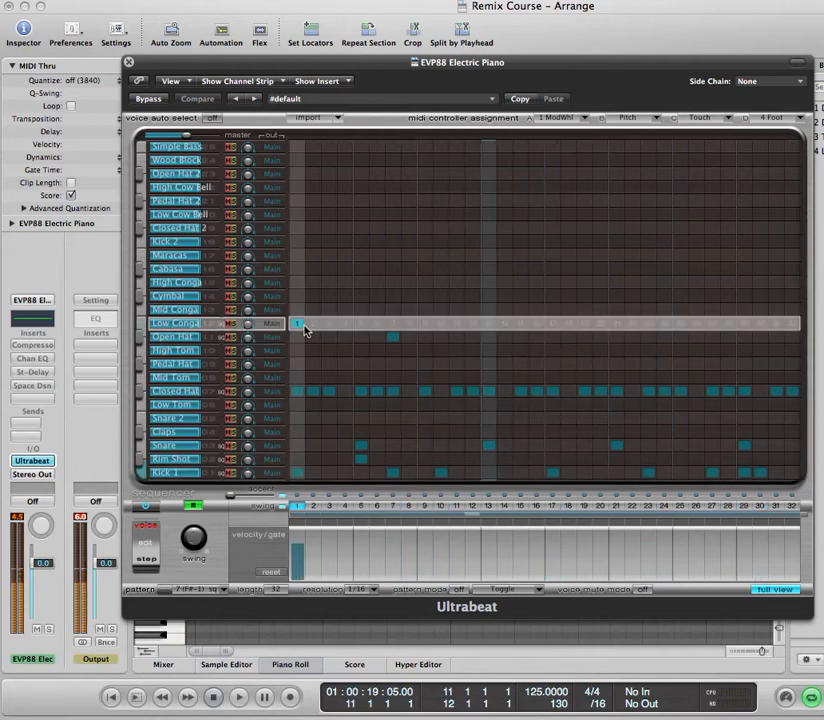
{"action": "left_click_drag", "start_coordinate": [501, 323], "coordinate": [500, 323]}
{"action": "left_click", "coordinate": [489, 324]}
{"action": "left_click", "coordinate": [451, 324]}
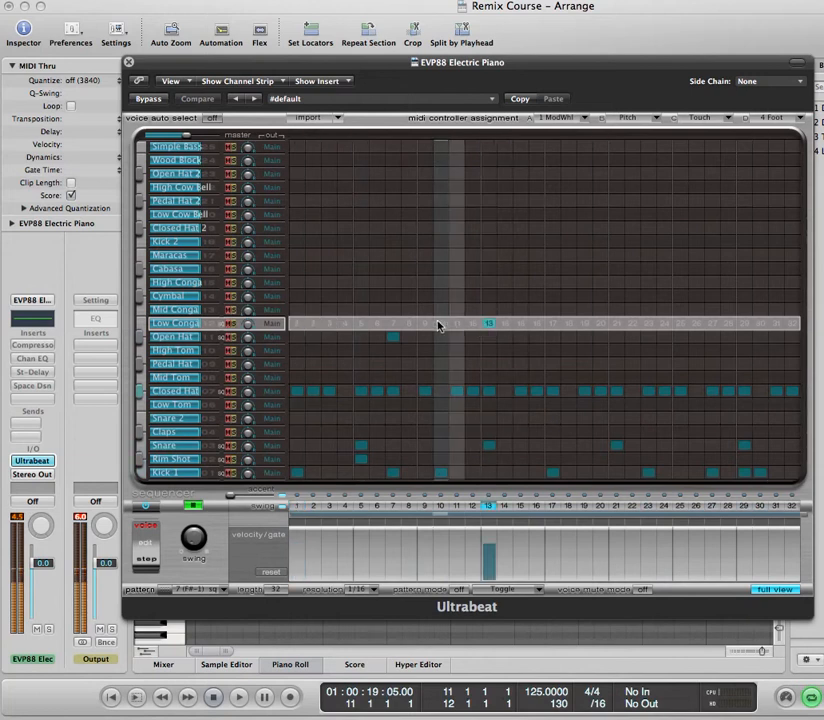
{"action": "left_click", "coordinate": [393, 324]}
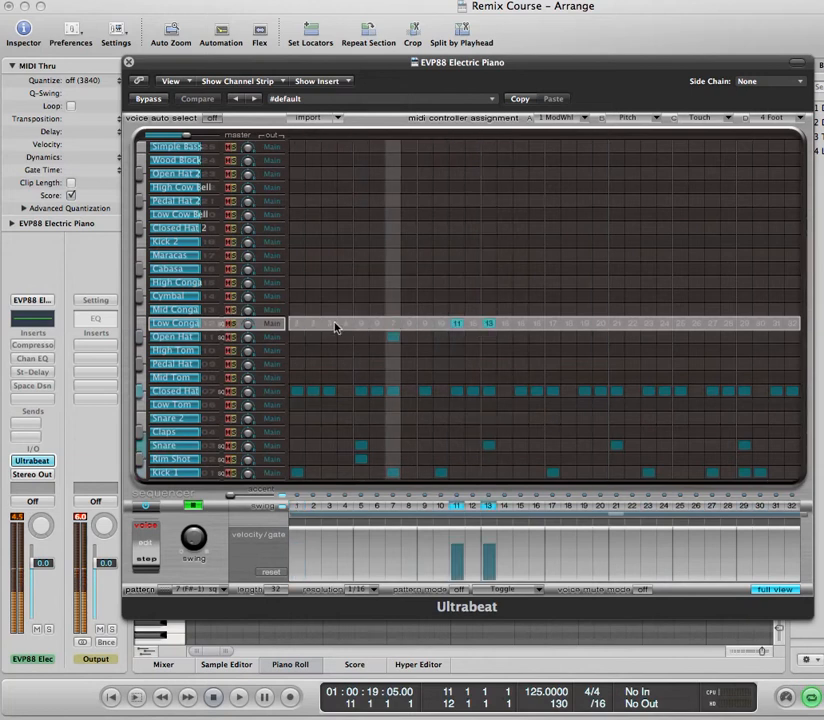
{"action": "left_click", "coordinate": [361, 324]}
{"action": "left_click", "coordinate": [314, 324]}
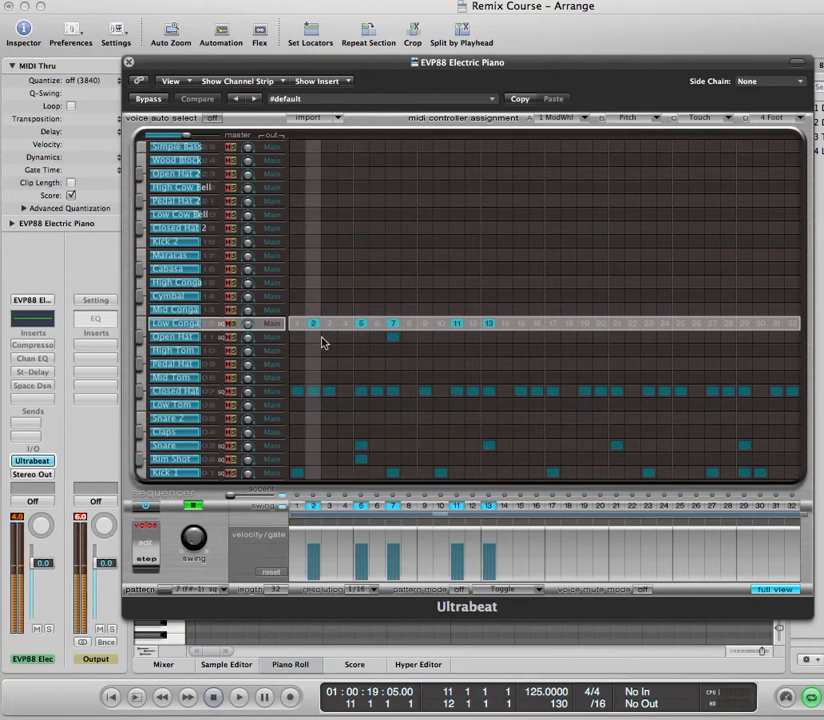
{"action": "left_click", "coordinate": [298, 324]}
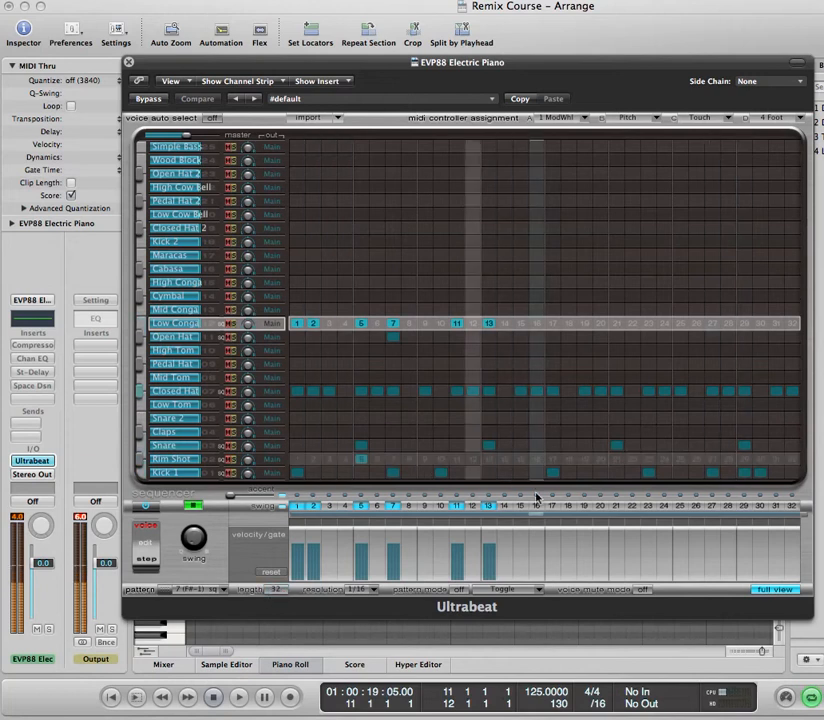
Return from the full step grid to the synthesizer view and stop the sequencer playback
{"action": "left_click", "coordinate": [770, 590]}
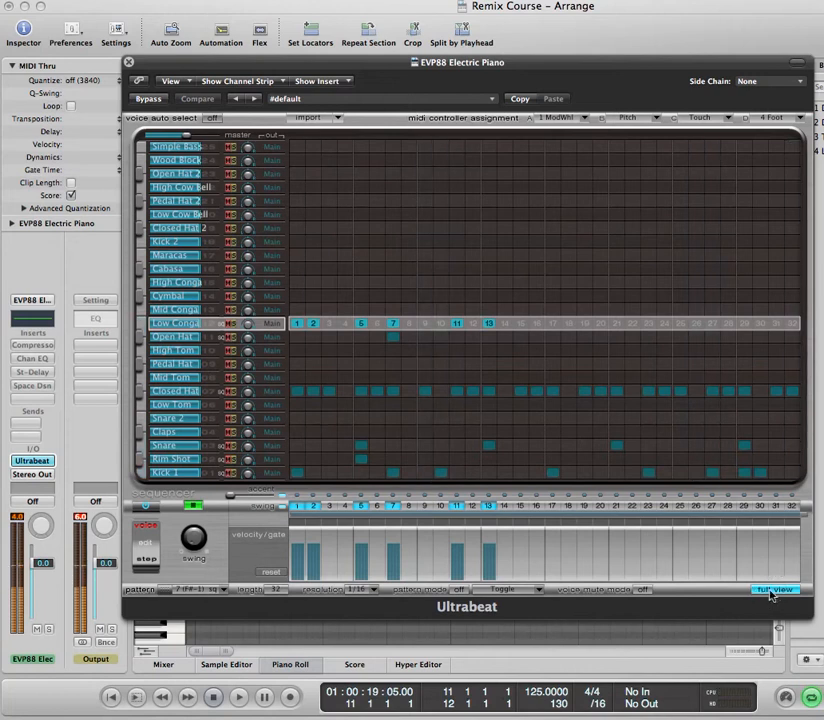
{"action": "left_click", "coordinate": [192, 508]}
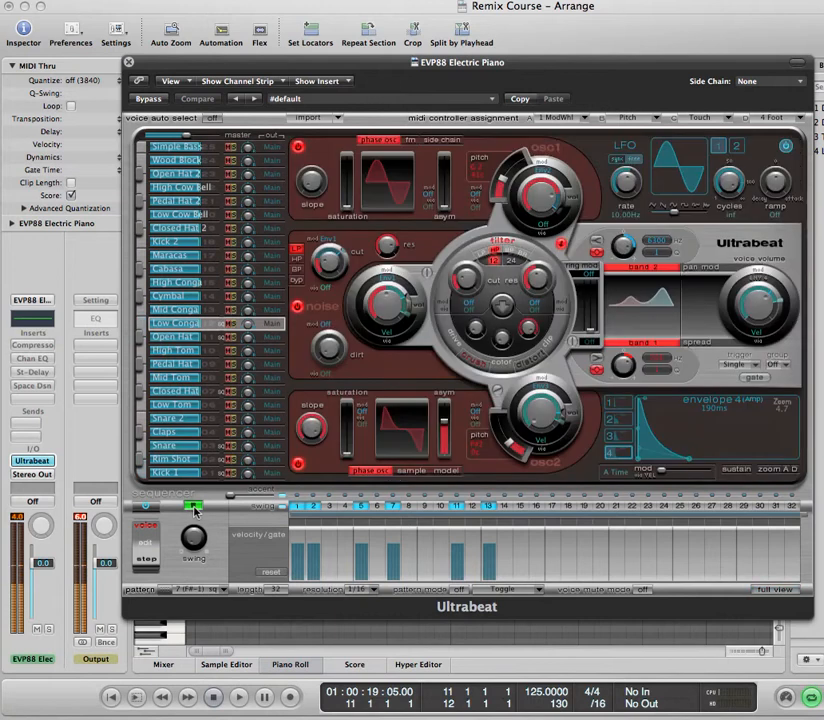
{"action": "left_click", "coordinate": [194, 508]}
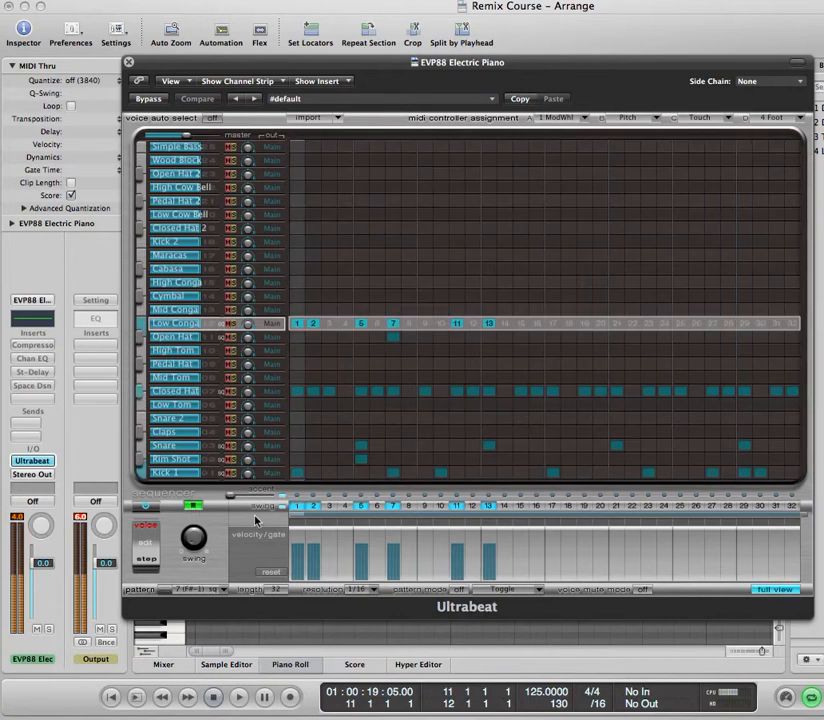
{"action": "left_click", "coordinate": [769, 591]}
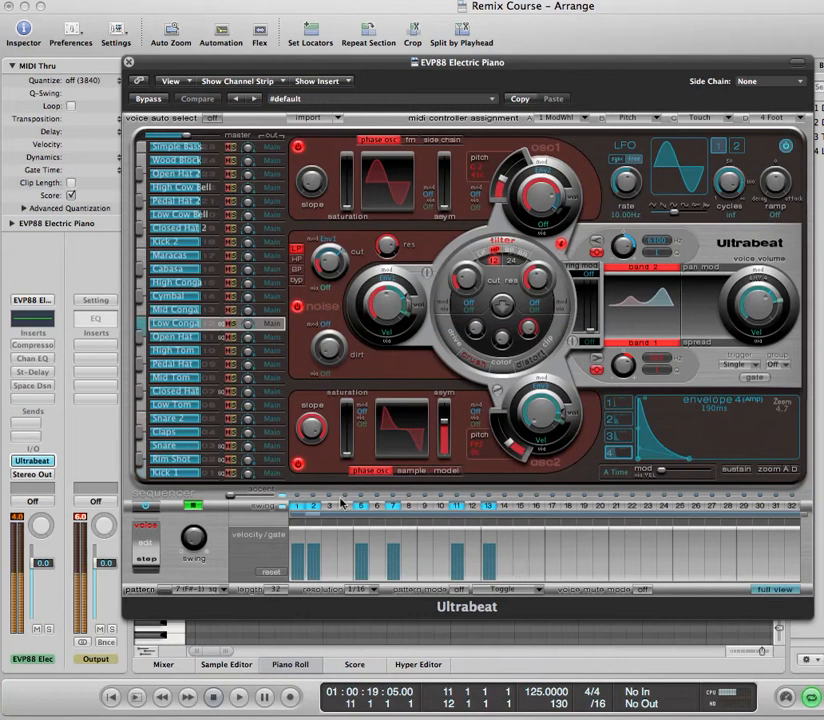
{"action": "left_click", "coordinate": [195, 507]}
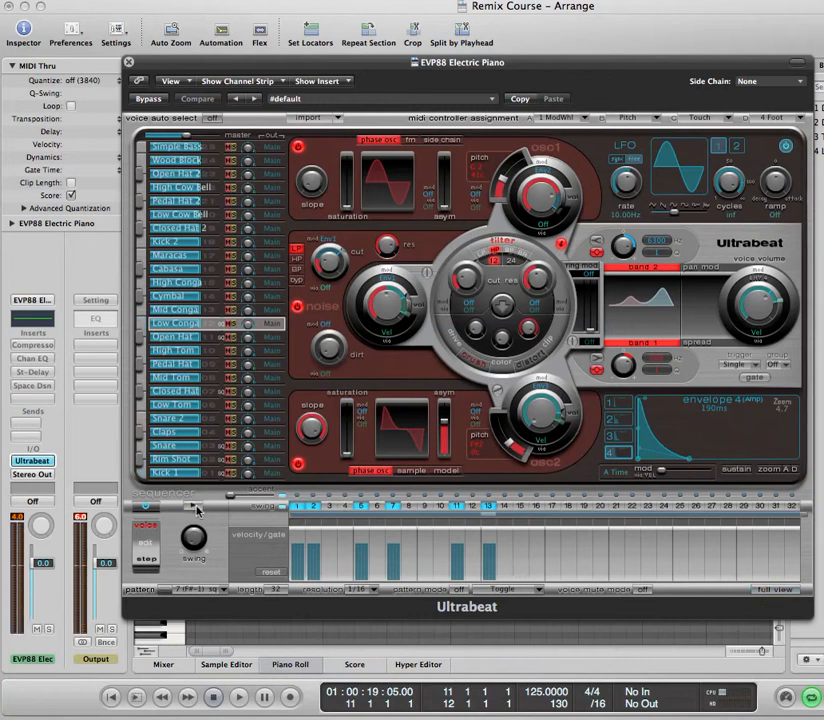
Load the African Kit from the 01 Drum Kits settings and audition its pattern
{"action": "left_click", "coordinate": [490, 100]}
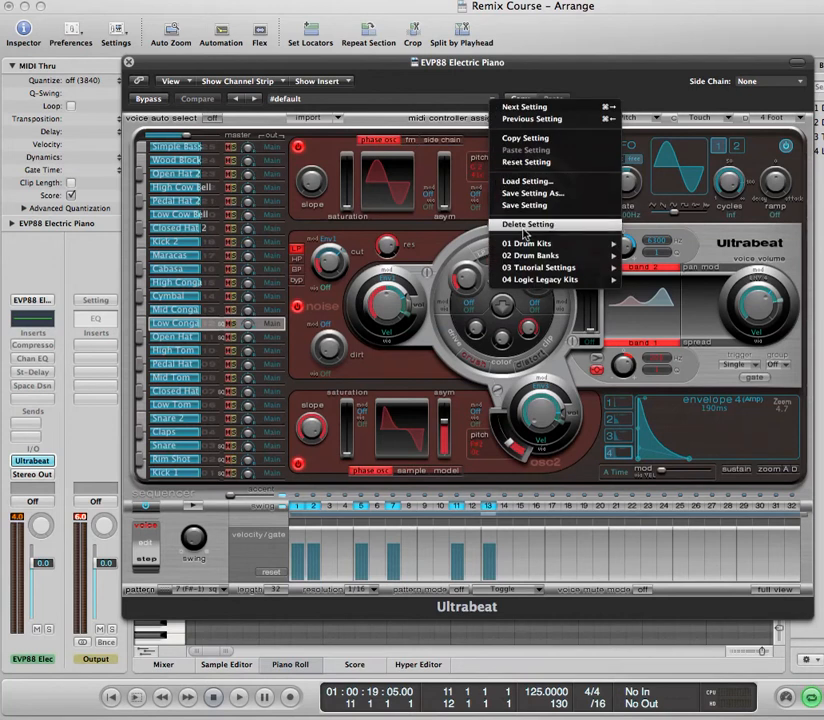
{"action": "mouse_move", "coordinate": [527, 246]}
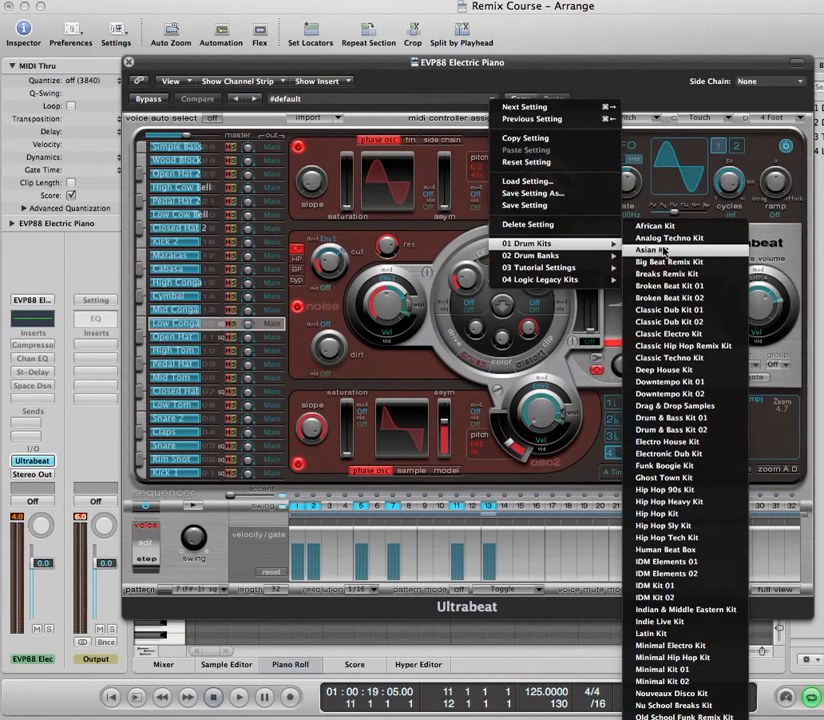
{"action": "left_click", "coordinate": [656, 227]}
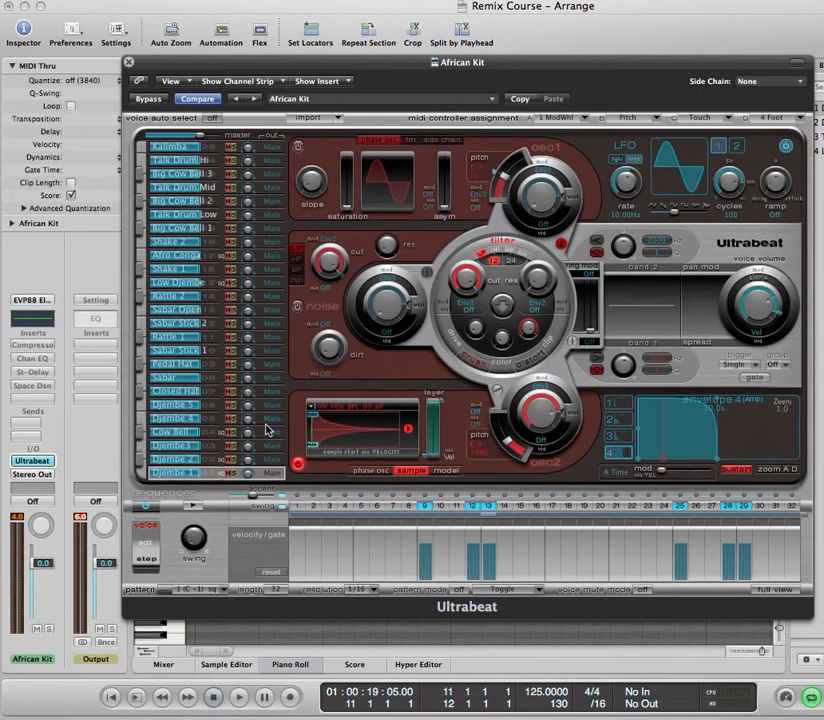
{"action": "left_click", "coordinate": [194, 506]}
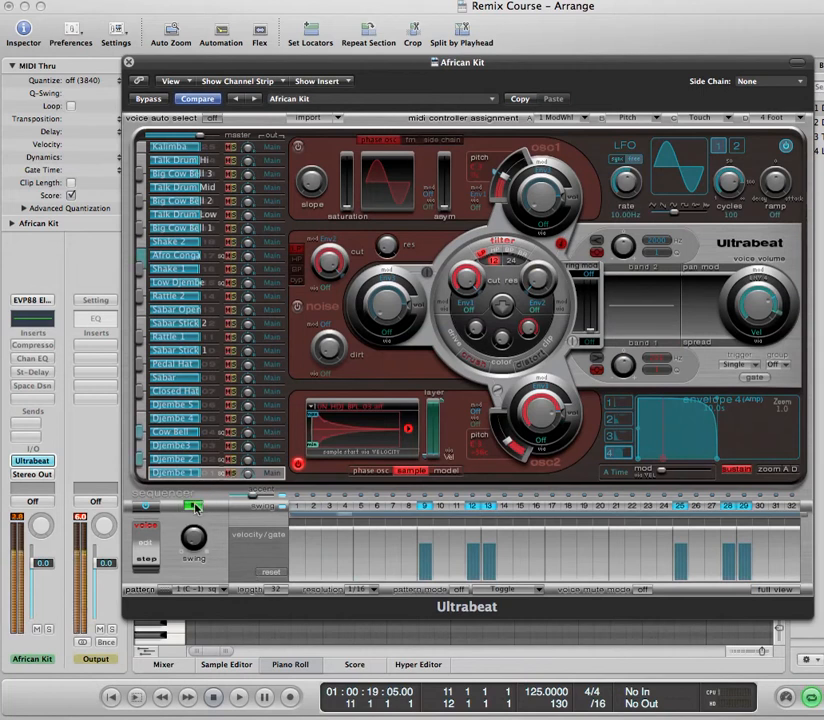
{"action": "left_click", "coordinate": [195, 507]}
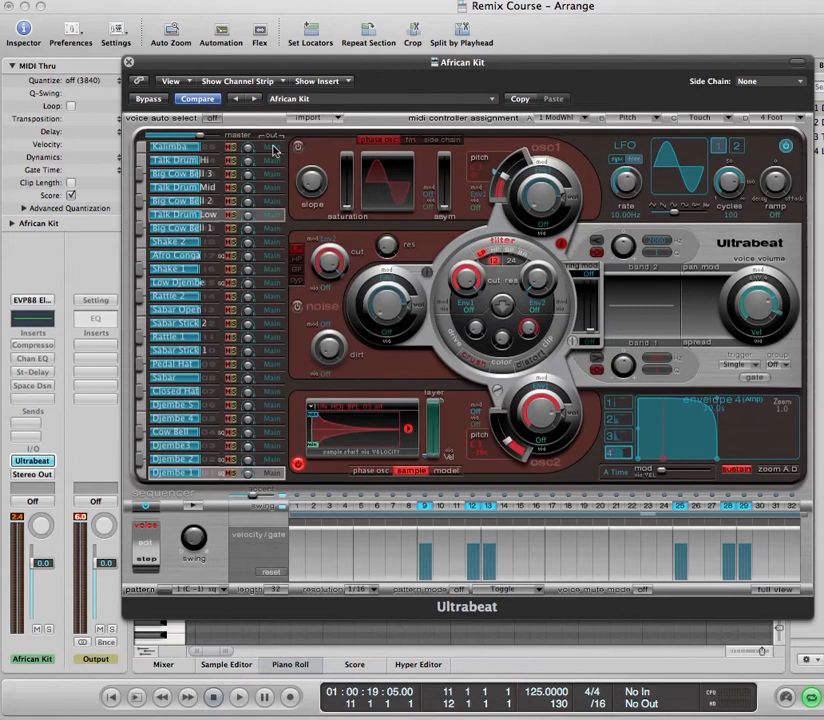
Place Ultrabeat's pattern 1 (C-1) as a MIDI region at bar 9 on the African Kit track, keeping the arrangement uncovered
{"action": "left_click_drag", "start_coordinate": [346, 69], "coordinate": [536, 26]}
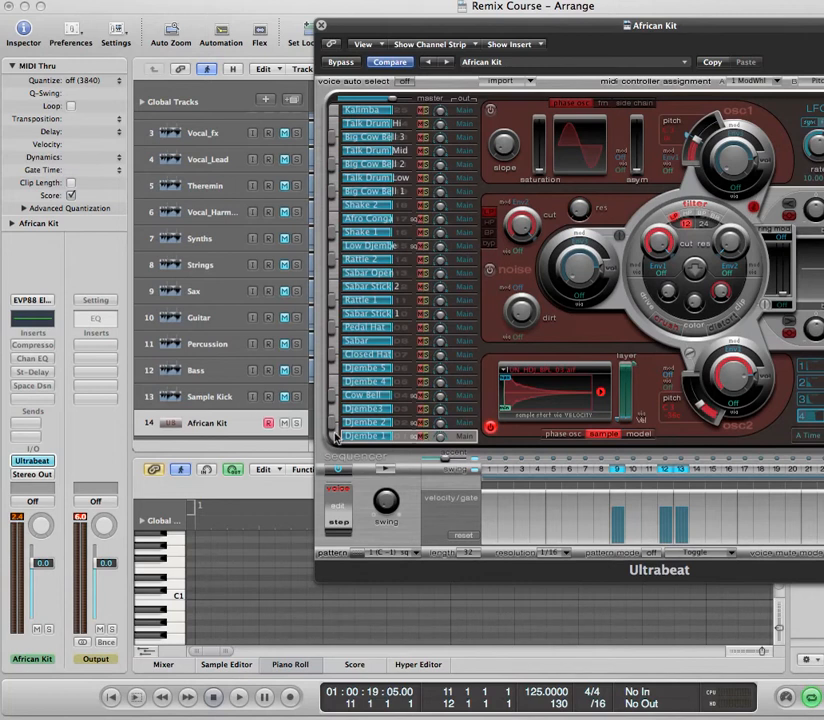
{"action": "left_click_drag", "start_coordinate": [406, 32], "coordinate": [664, 61]}
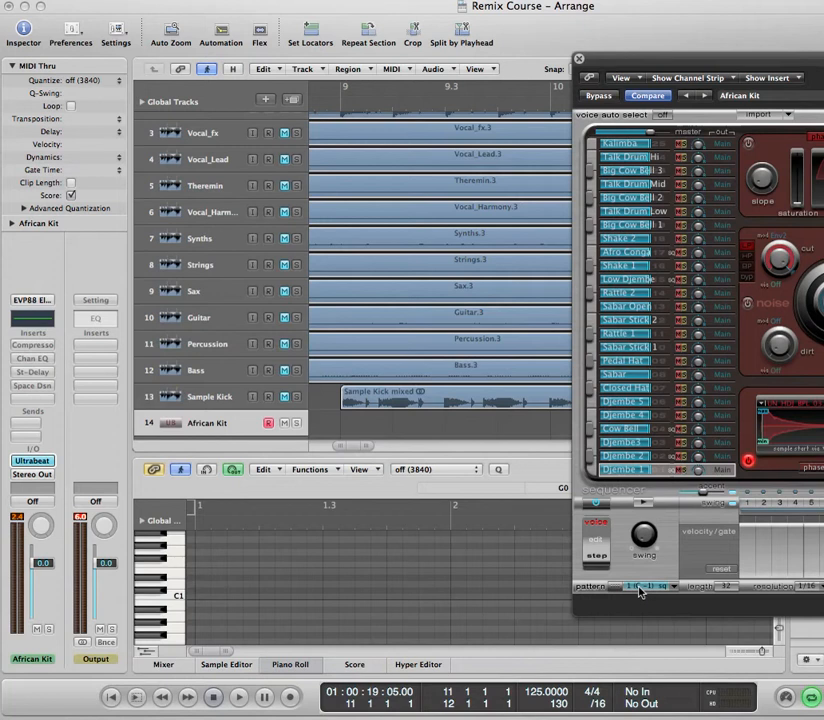
{"action": "left_click_drag", "start_coordinate": [613, 591], "coordinate": [348, 424]}
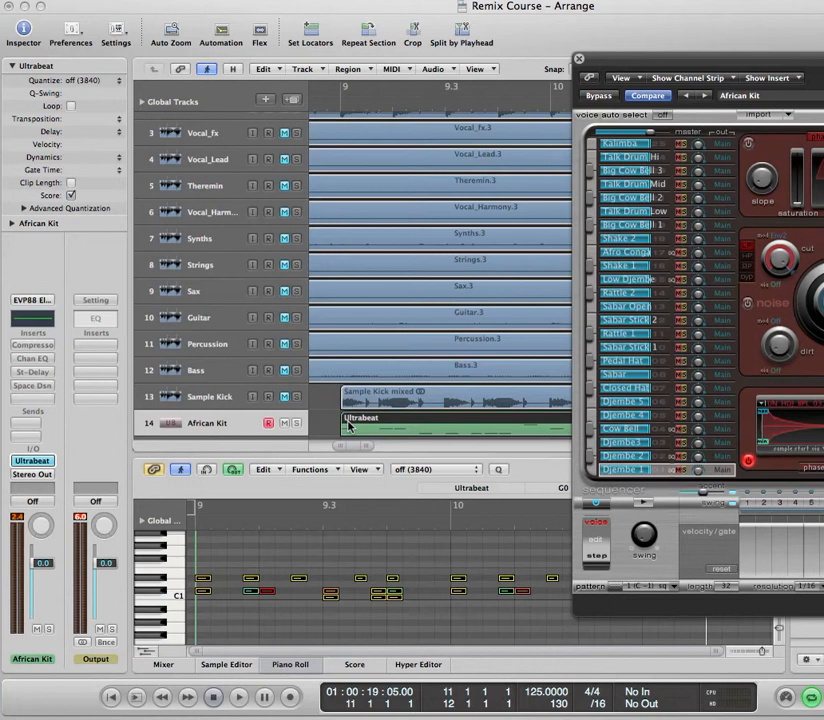
{"action": "left_click_drag", "start_coordinate": [673, 61], "coordinate": [660, 158]}
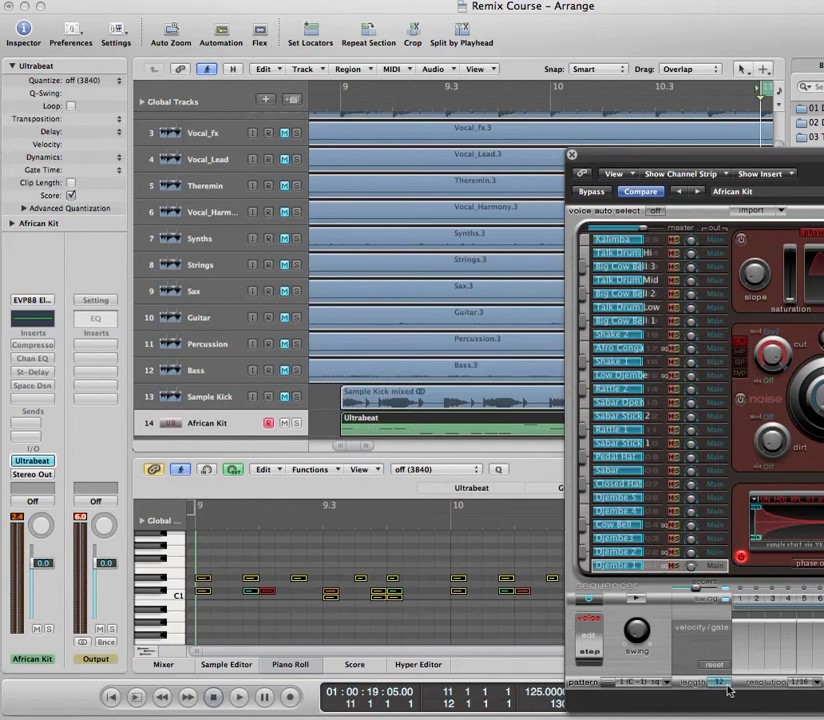
Turn on Ultrabeat's pattern mode and close the instrument window to uncover the arrangement
{"action": "left_click_drag", "start_coordinate": [720, 160], "coordinate": [285, 28]}
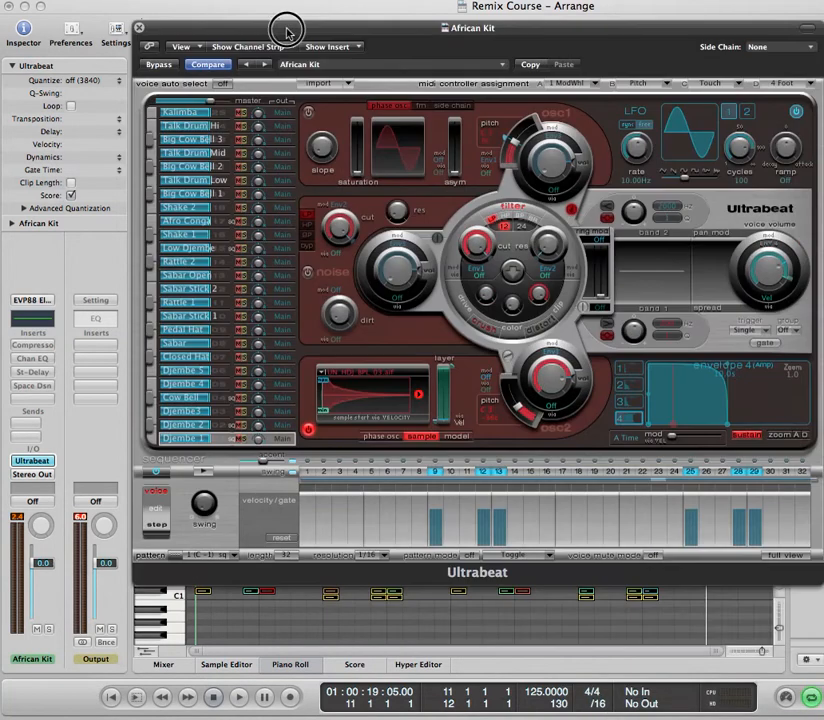
{"action": "left_click", "coordinate": [467, 556]}
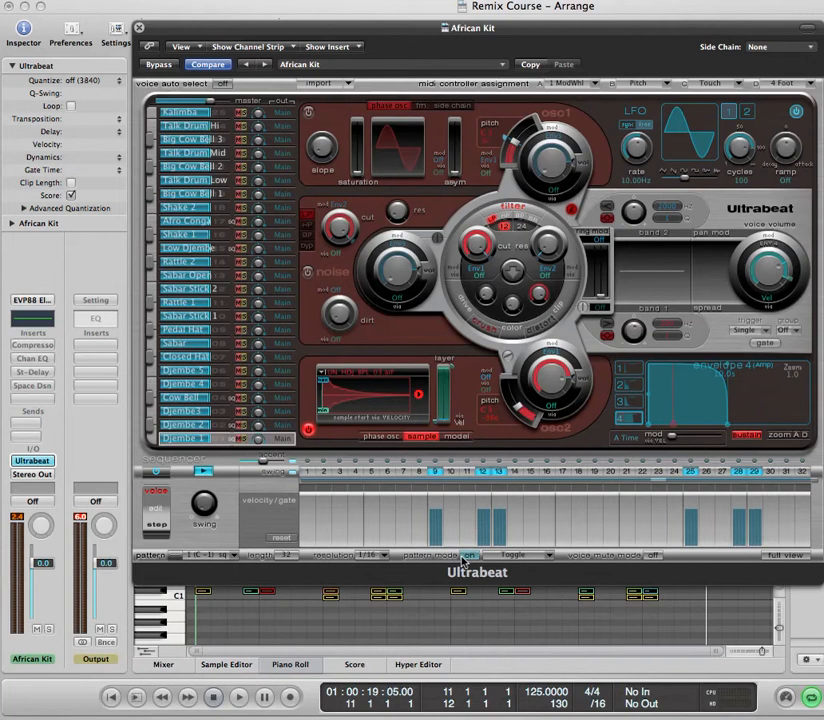
{"action": "left_click", "coordinate": [140, 29]}
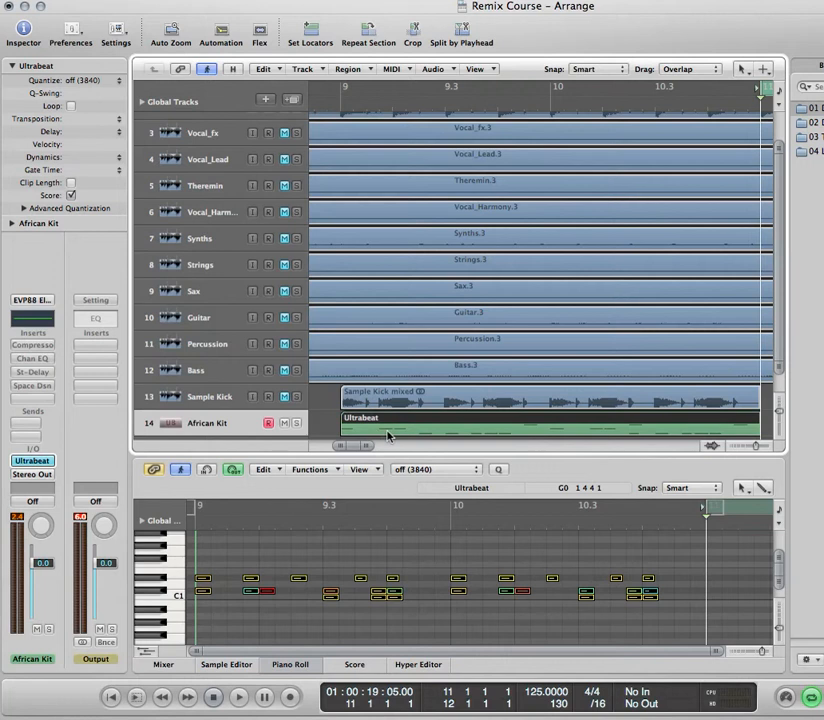
Play the arrangement from bar 9, turn off cycle mode and stop playback
{"action": "left_click", "coordinate": [340, 99]}
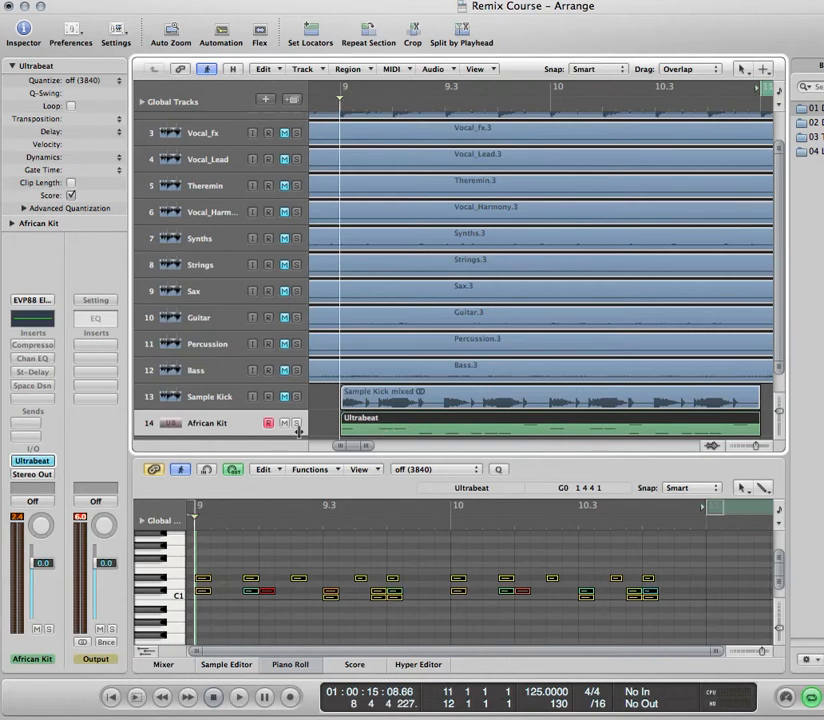
{"action": "key", "text": "space"}
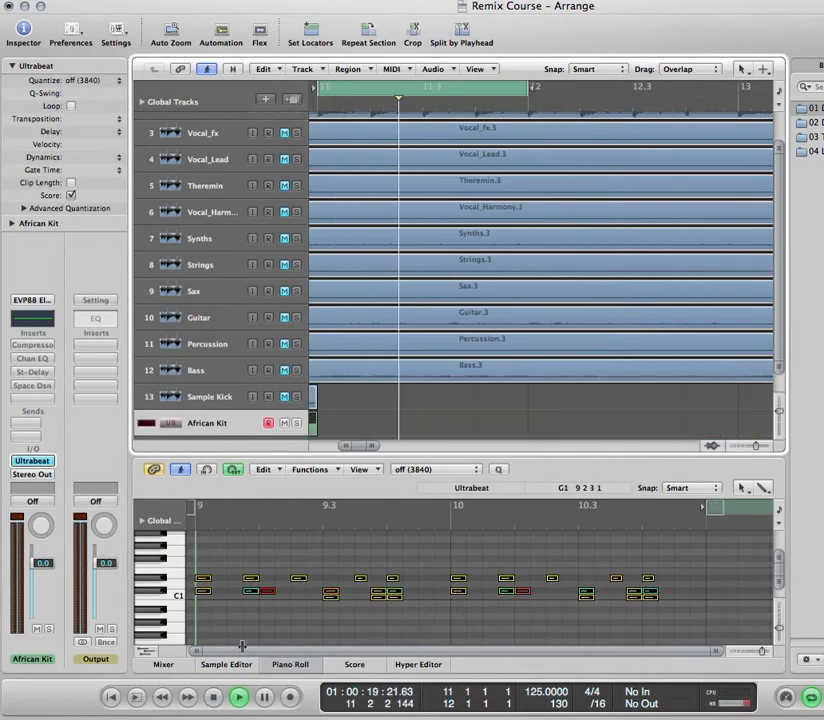
{"action": "left_click", "coordinate": [410, 87]}
{"action": "left_click_drag", "start_coordinate": [355, 447], "coordinate": [333, 447]}
{"action": "key", "text": "space"}
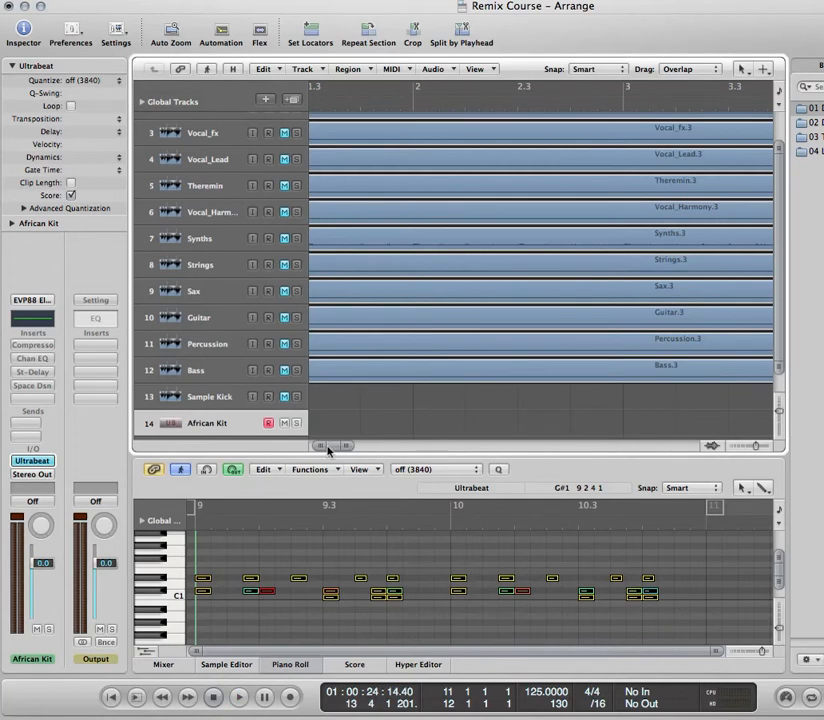
Play through the end of the African Kit region again and stop the song just past bar 11
{"action": "mouse_move", "coordinate": [331, 445]}
{"action": "left_mouse_down"}
{"action": "mouse_move", "coordinate": [373, 452]}
{"action": "mouse_move", "coordinate": [347, 447]}
{"action": "left_mouse_up"}
{"action": "left_click", "coordinate": [573, 102]}
{"action": "left_click", "coordinate": [240, 700]}
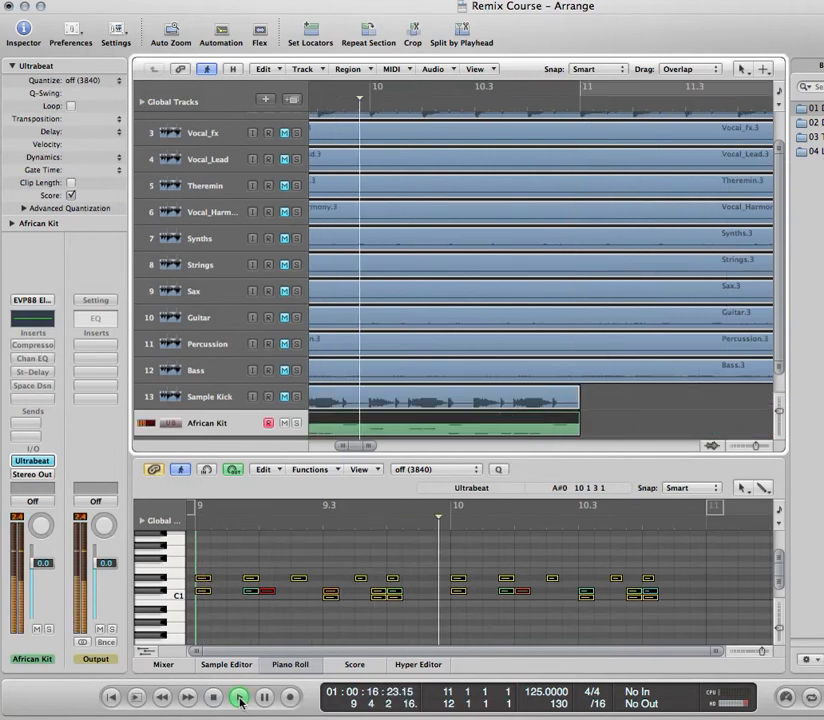
{"action": "left_click", "coordinate": [212, 700]}
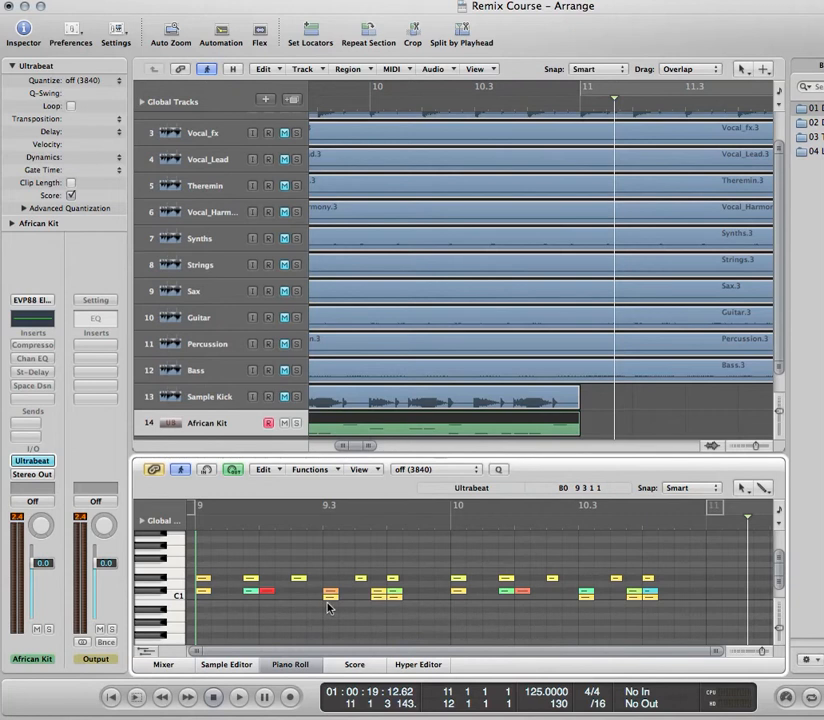
Move the C#1 note at bar 10 of the Ultrabeat region to a higher pitch, keeping its timing
{"action": "left_click", "coordinate": [459, 592]}
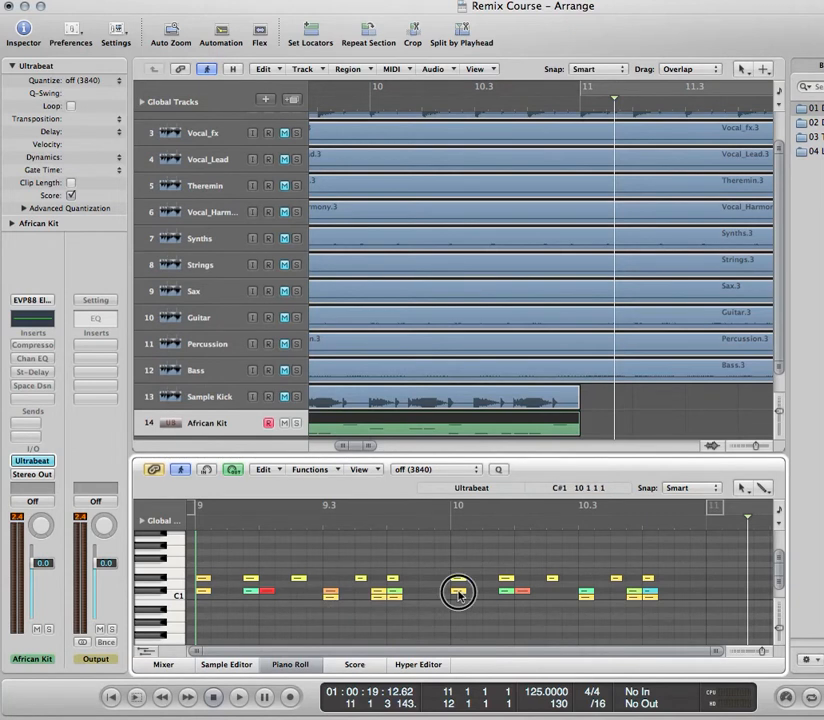
{"action": "mouse_move", "coordinate": [459, 592]}
{"action": "left_mouse_down"}
{"action": "mouse_move", "coordinate": [456, 666]}
{"action": "mouse_move", "coordinate": [458, 615]}
{"action": "left_mouse_up"}
{"action": "mouse_move", "coordinate": [459, 553]}
{"action": "left_mouse_down"}
{"action": "mouse_move", "coordinate": [458, 570]}
{"action": "mouse_move", "coordinate": [458, 561]}
{"action": "mouse_move", "coordinate": [468, 566]}
{"action": "mouse_move", "coordinate": [462, 559]}
{"action": "left_mouse_up"}
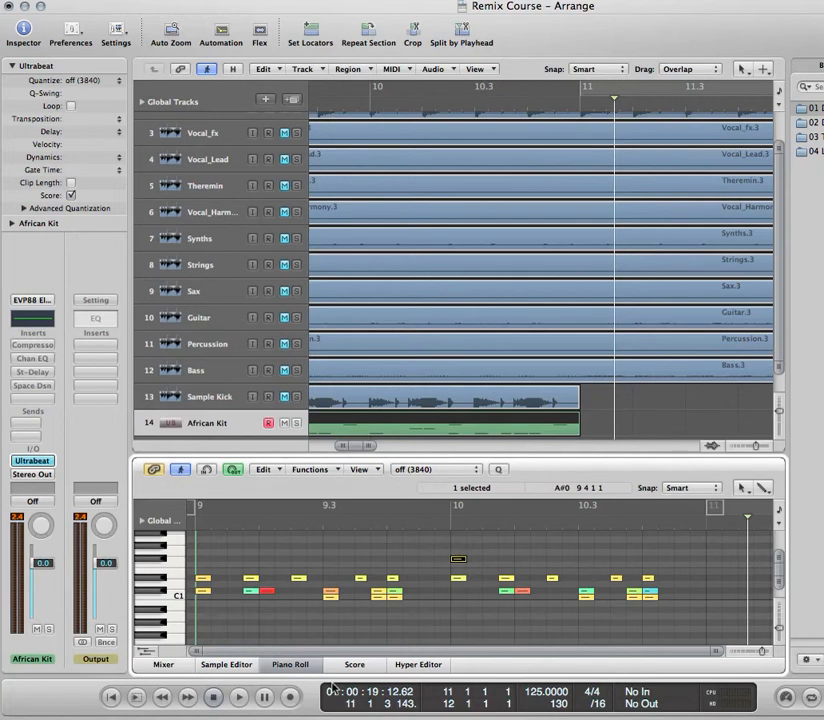
Reopen Ultrabeat on the African Kit track and load the Drag & Drop Samples setting from 01 Drum Kits
{"action": "left_click", "coordinate": [220, 424]}
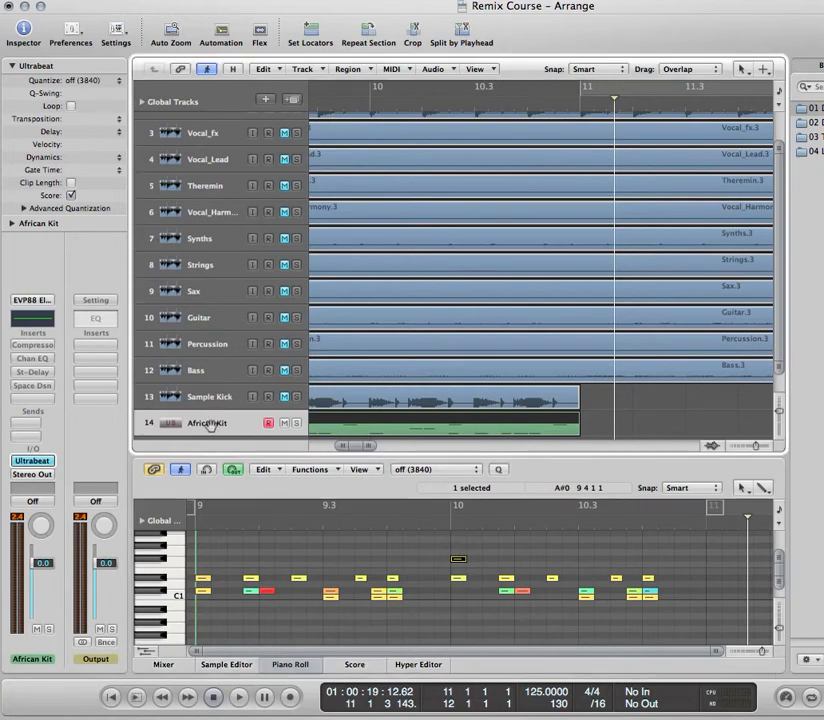
{"action": "double_click", "coordinate": [33, 466]}
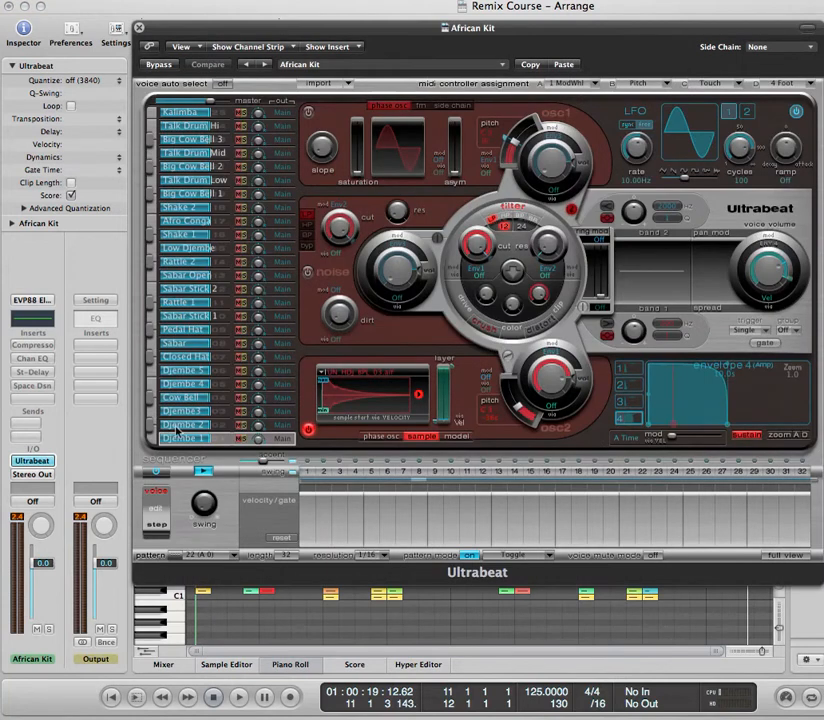
{"action": "left_click", "coordinate": [177, 426]}
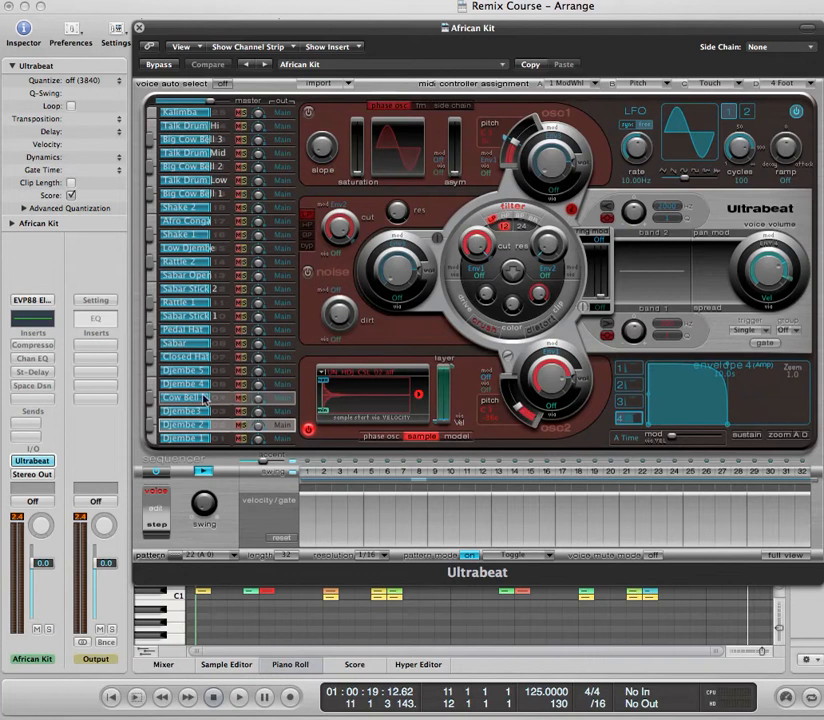
{"action": "left_click", "coordinate": [501, 67]}
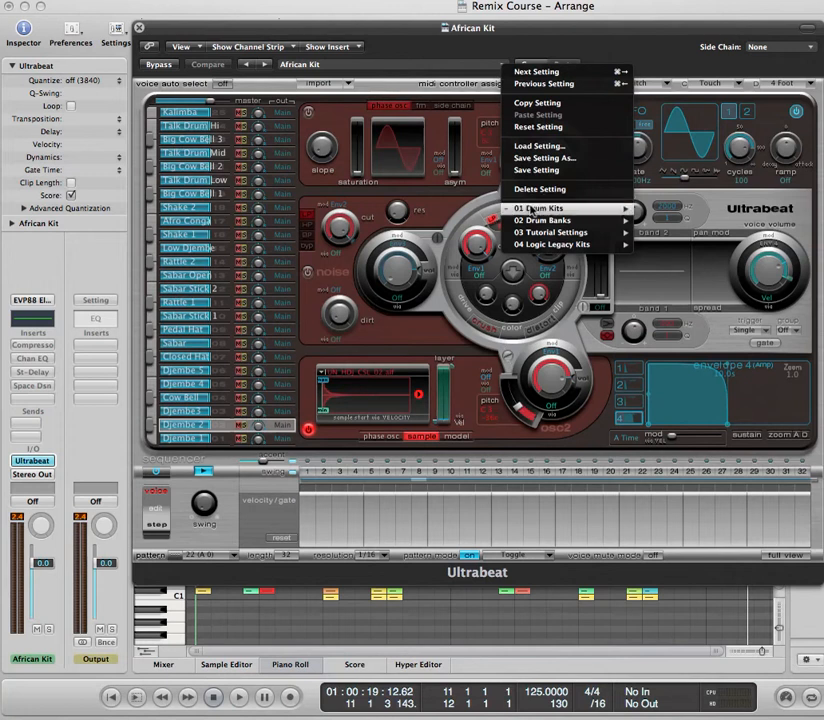
{"action": "mouse_move", "coordinate": [535, 208]}
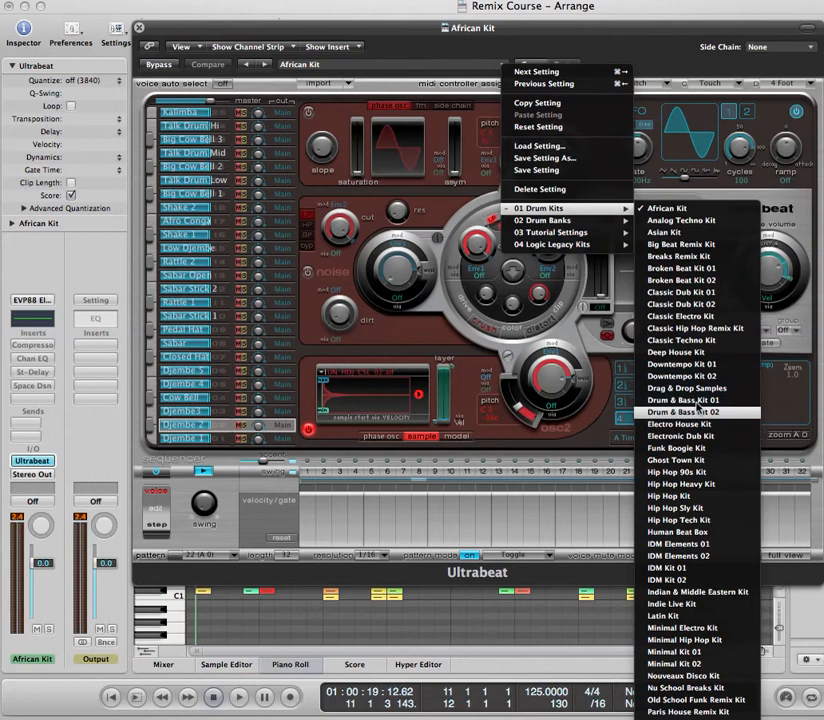
{"action": "left_click", "coordinate": [694, 390]}
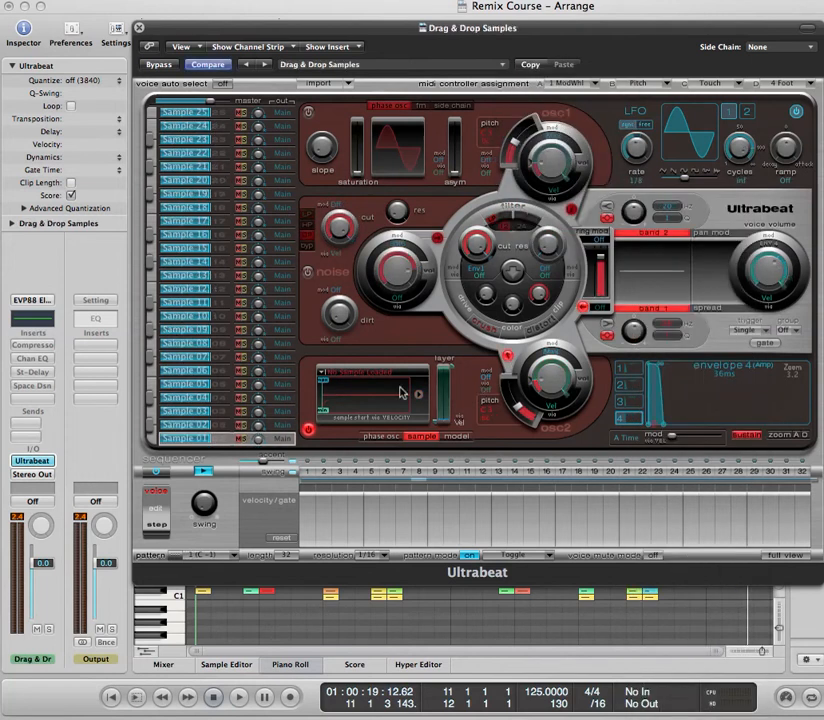
Look over the kit's sample voices from Sample 02 up to Sample 25
{"action": "left_click", "coordinate": [178, 425]}
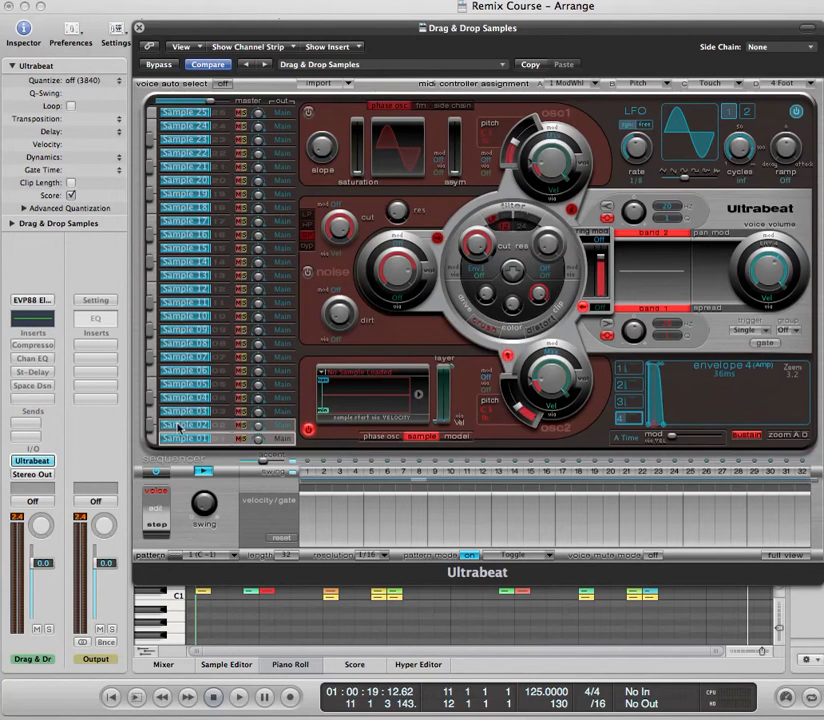
{"action": "left_click", "coordinate": [180, 329]}
{"action": "left_click", "coordinate": [180, 167]}
{"action": "left_click", "coordinate": [180, 115]}
{"action": "left_click", "coordinate": [180, 261]}
{"action": "left_click", "coordinate": [179, 371]}
{"action": "left_click", "coordinate": [181, 397]}
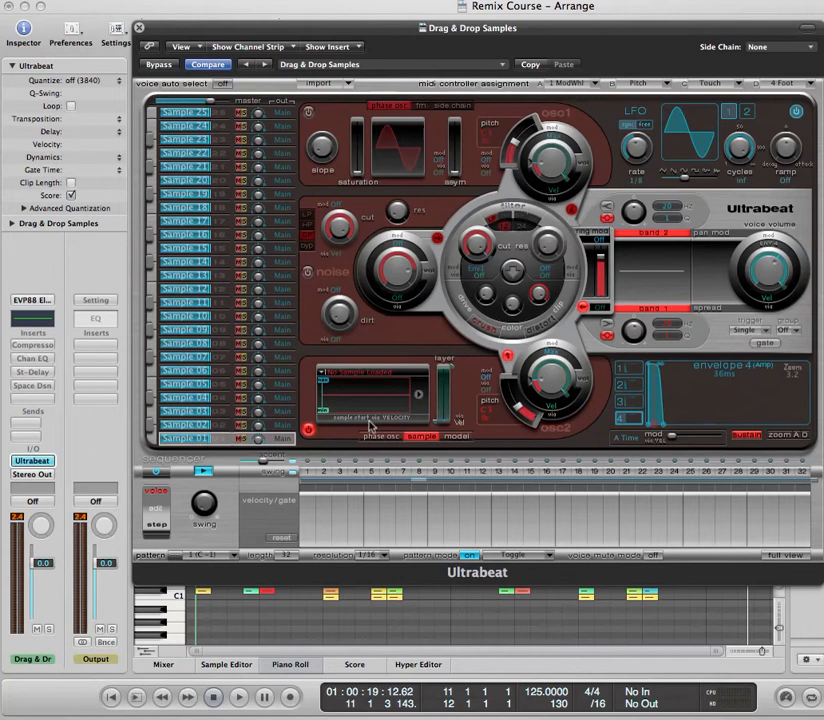
Load Sample Clap.wav from the REMIX TUTORIAL FILES folder, within Class Resources and Electronic Music in Box Documents, into voice Sample 01
{"action": "left_click", "coordinate": [324, 376]}
{"action": "left_click", "coordinate": [332, 387]}
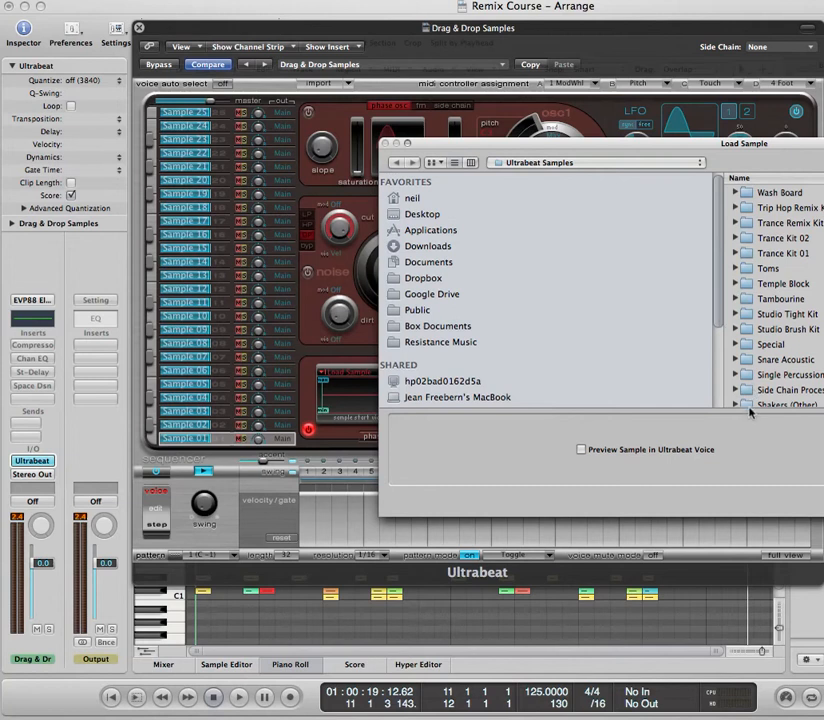
{"action": "left_click", "coordinate": [440, 326]}
{"action": "left_click_drag", "start_coordinate": [510, 143], "coordinate": [296, 492]}
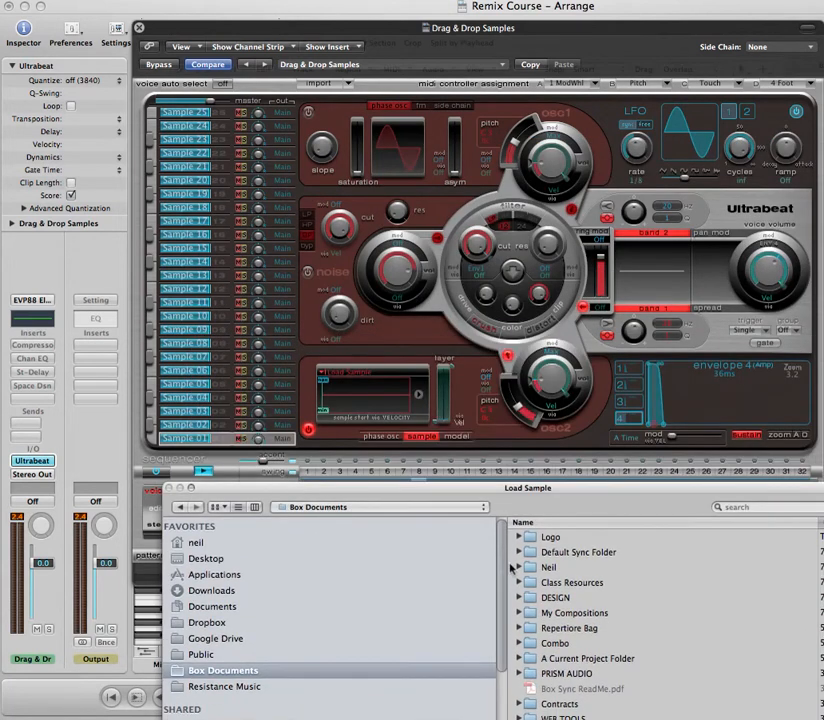
{"action": "scroll", "coordinate": [553, 566], "scroll_direction": "down", "scroll_amount": 1}
{"action": "double_click", "coordinate": [567, 580]}
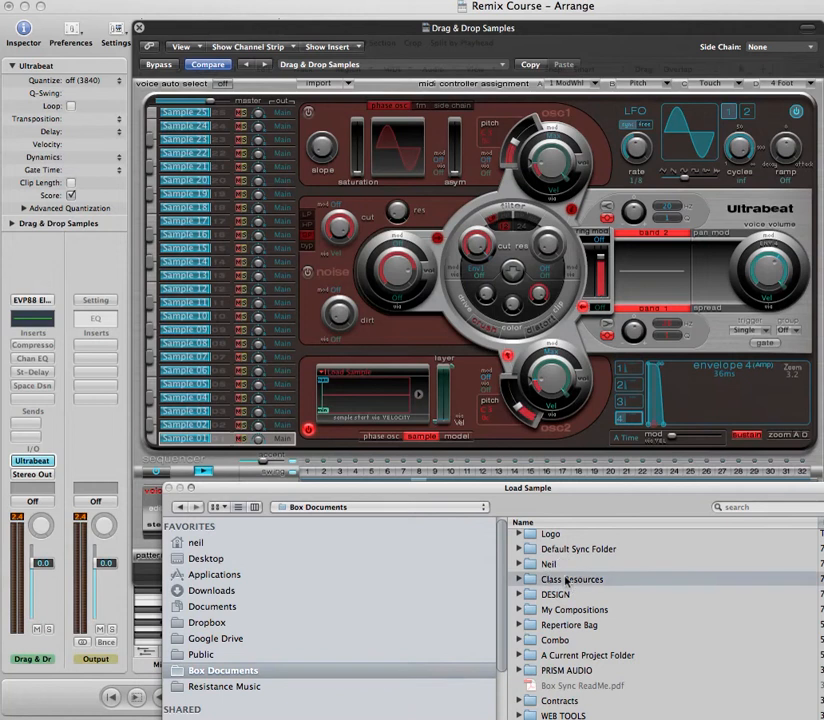
{"action": "double_click", "coordinate": [568, 538]}
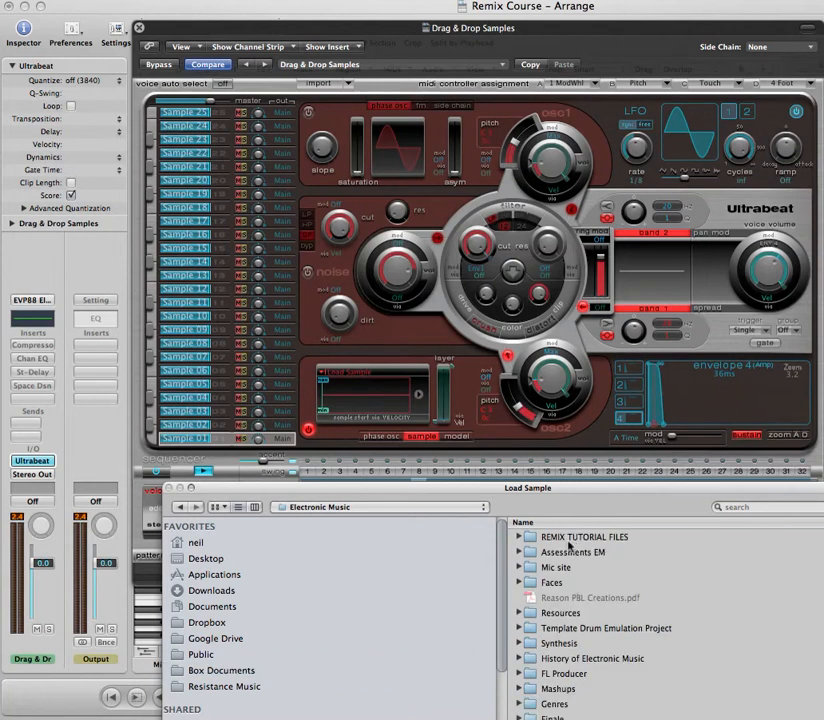
{"action": "double_click", "coordinate": [569, 538]}
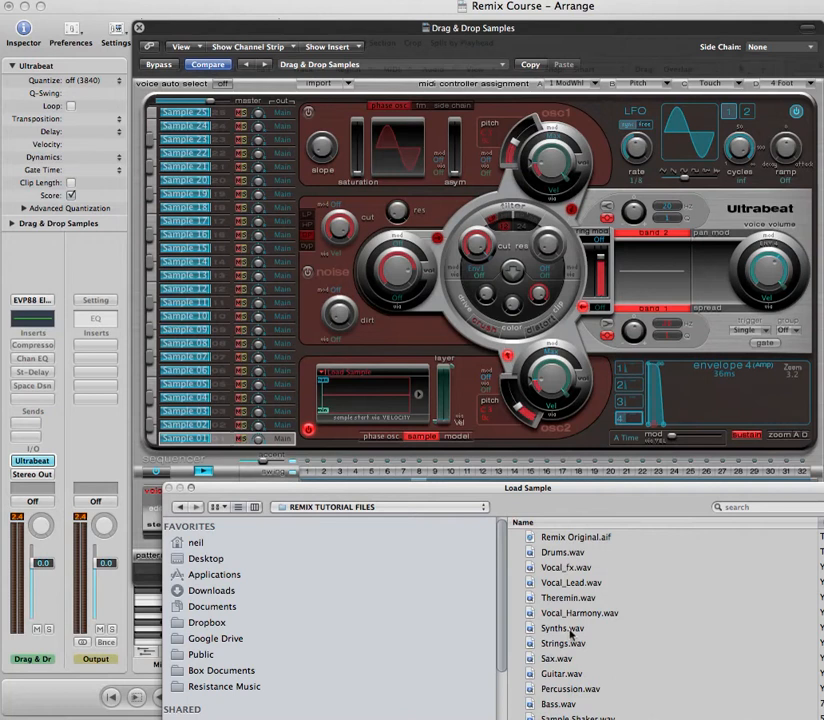
{"action": "scroll", "coordinate": [580, 650], "scroll_direction": "down", "scroll_amount": 3}
{"action": "double_click", "coordinate": [583, 682]}
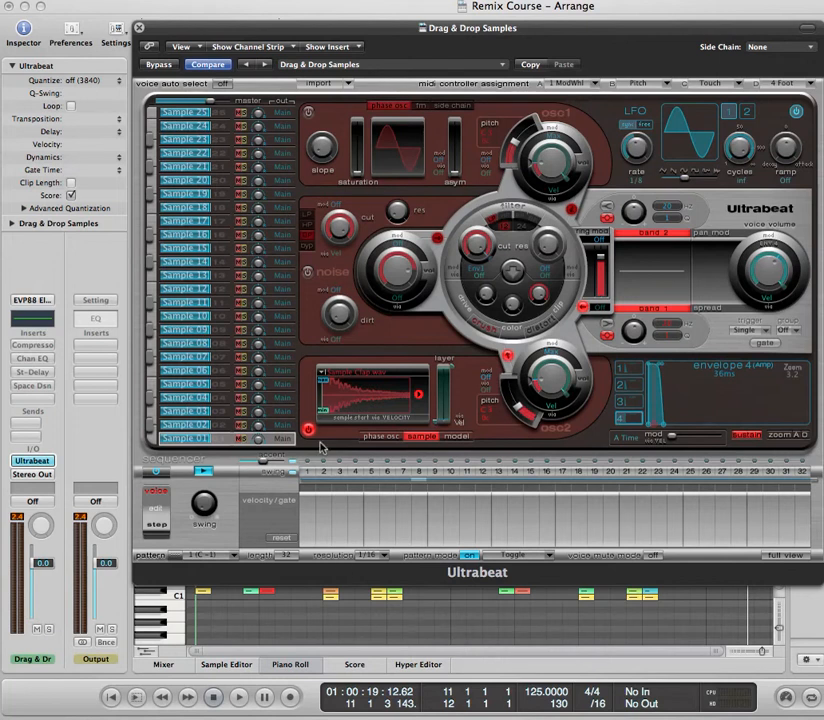
Turn off Ultrabeat's pattern mode and rename the Sample 01 voice to Clap
{"action": "left_click", "coordinate": [469, 555]}
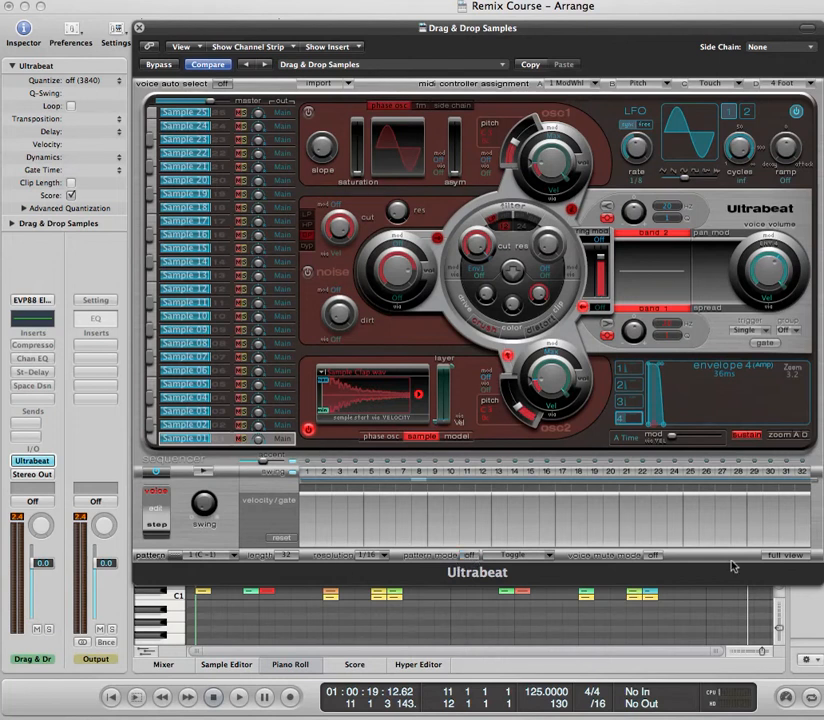
{"action": "double_click", "coordinate": [191, 438]}
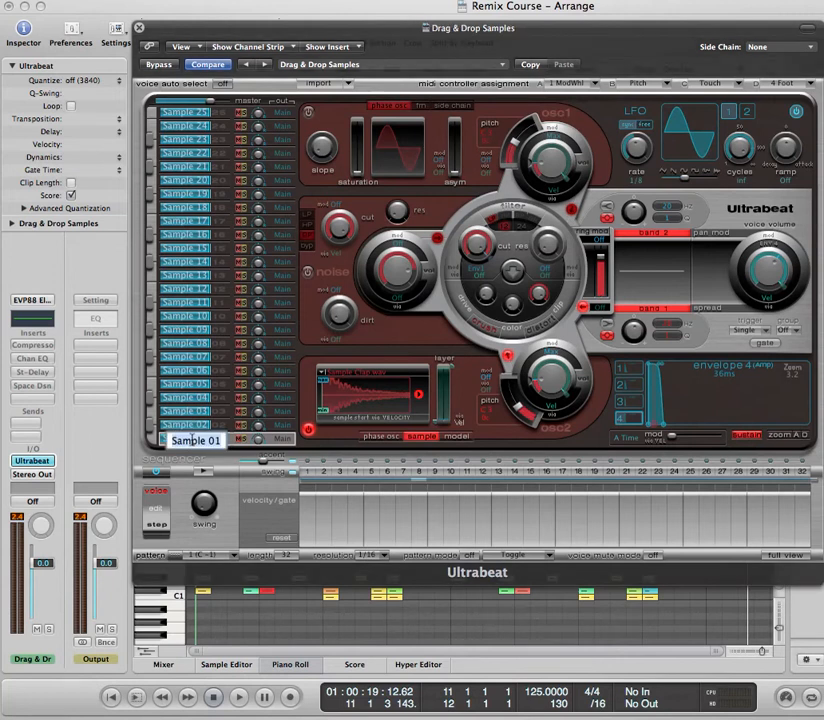
{"action": "type", "text": "Clap"}
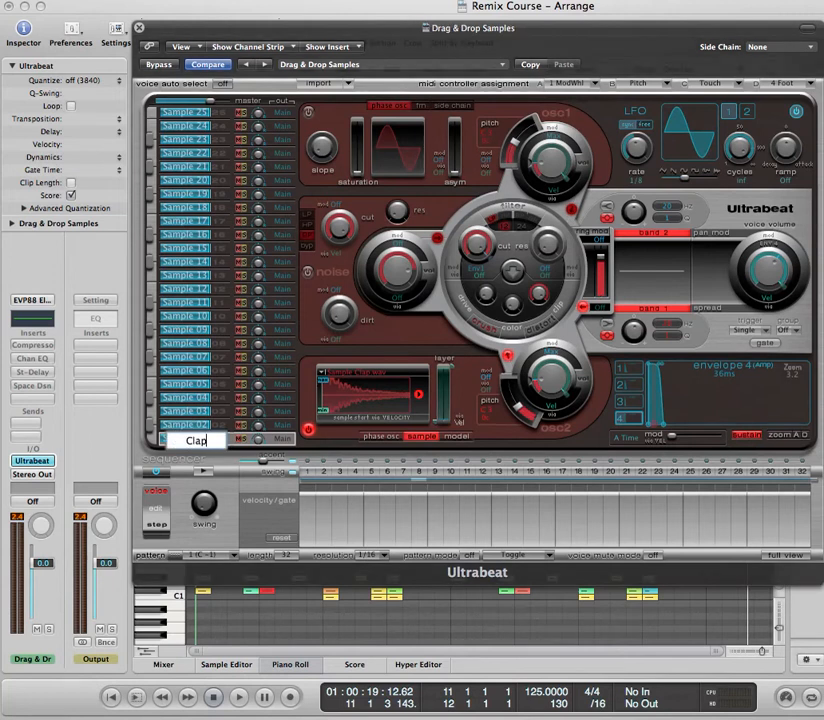
{"action": "key", "text": "Return"}
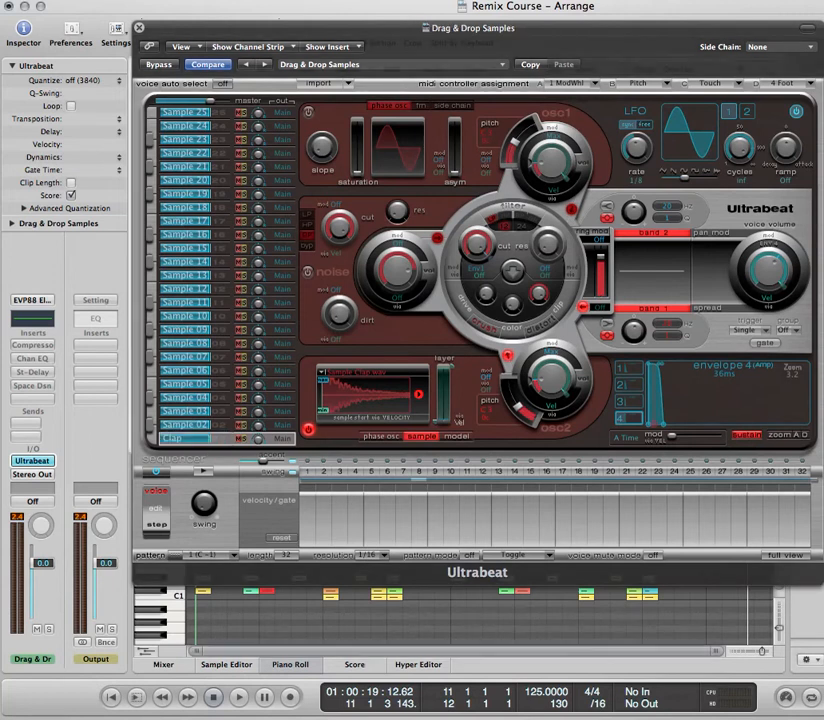
Show the full step grid and place Clap hits on steps 1, 5, 9 and 13
{"action": "left_click", "coordinate": [789, 562]}
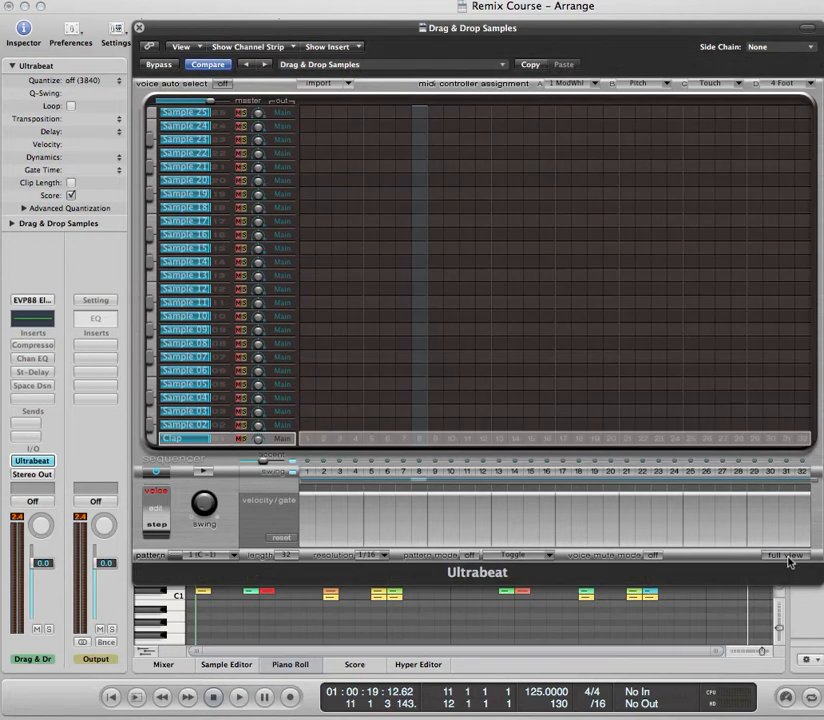
{"action": "left_click", "coordinate": [307, 439]}
{"action": "left_click", "coordinate": [370, 439]}
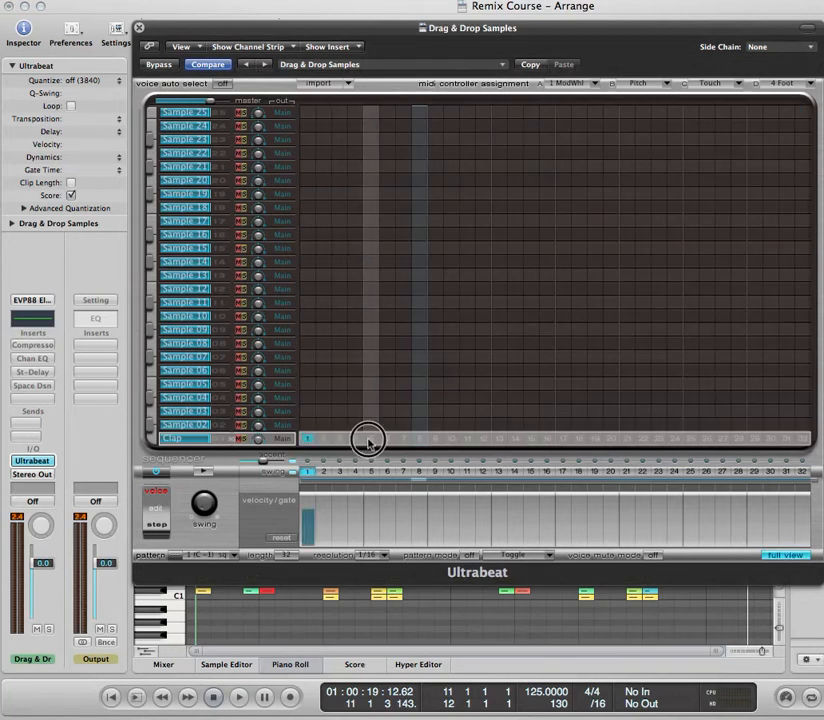
{"action": "left_click", "coordinate": [437, 440]}
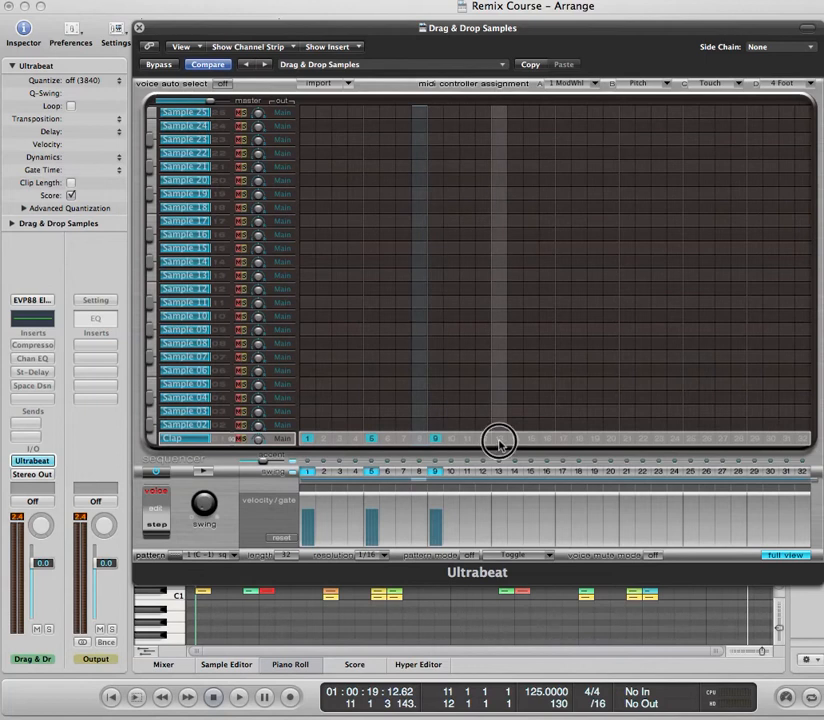
{"action": "left_click", "coordinate": [499, 440]}
Add Clap hits on every downbeat of the 32-step pattern and start the sequencer to hear them
{"action": "right_click", "coordinate": [305, 441]}
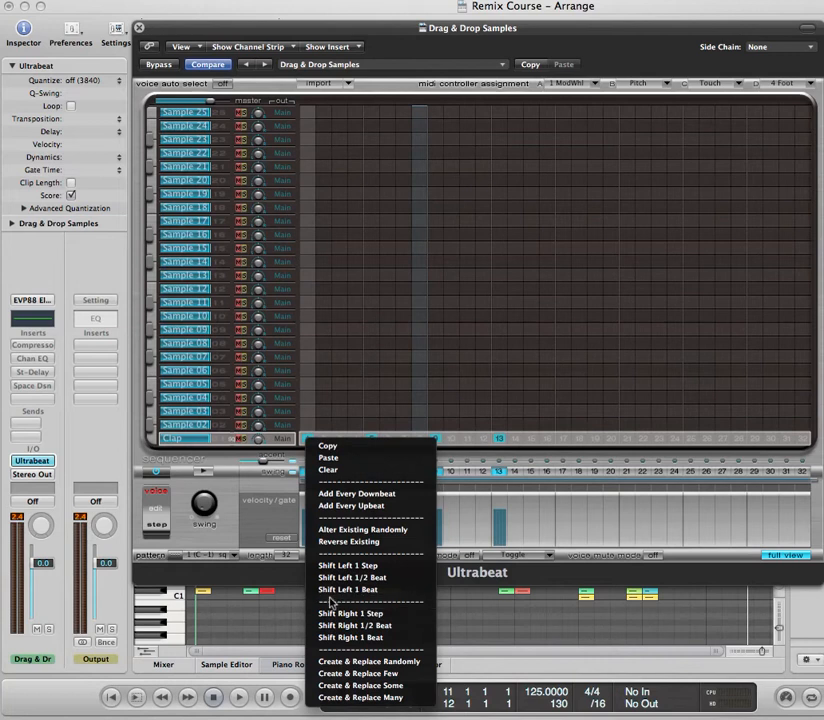
{"action": "left_click", "coordinate": [331, 598]}
{"action": "right_click", "coordinate": [299, 441]}
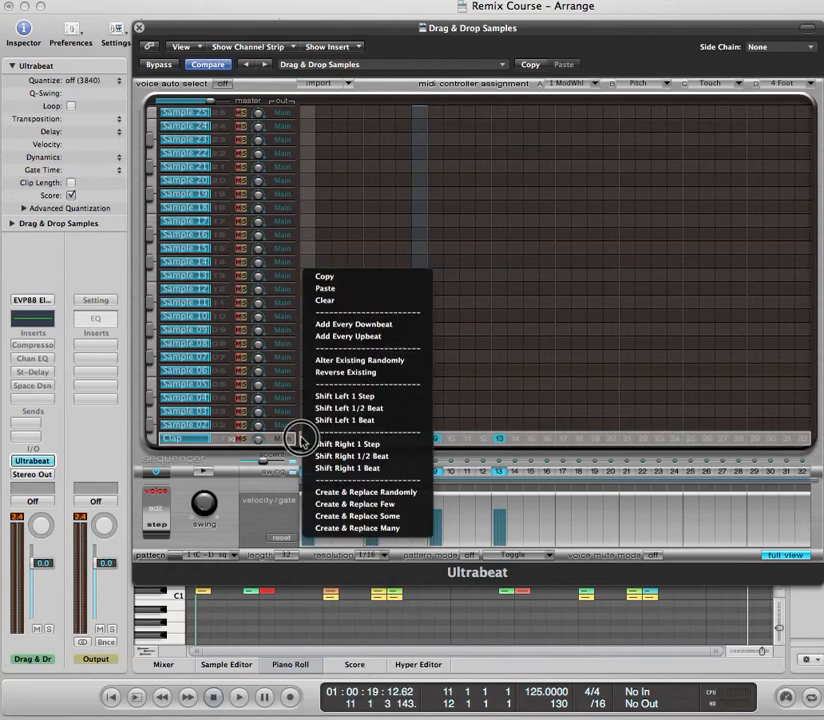
{"action": "left_click", "coordinate": [326, 324]}
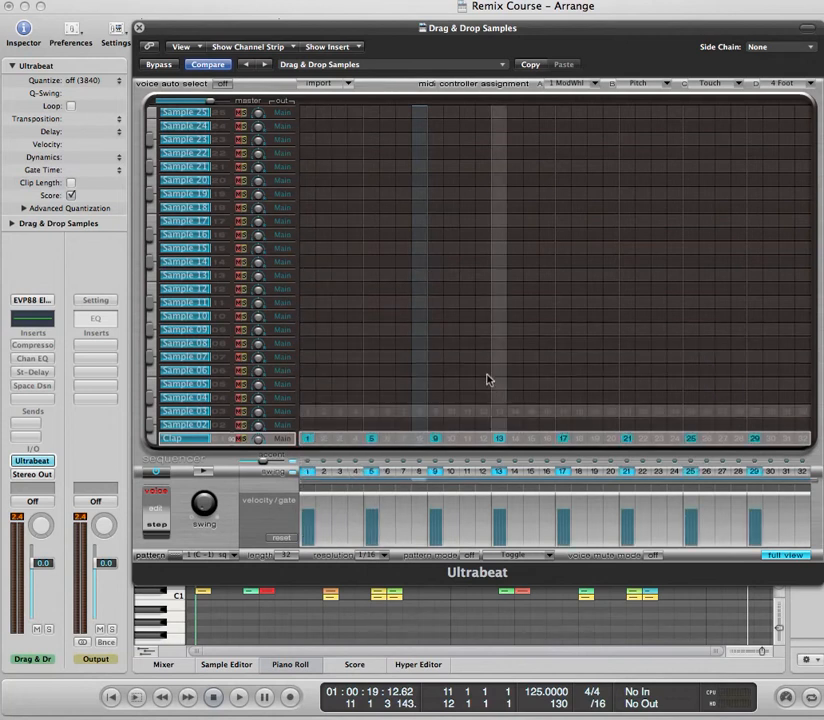
{"action": "left_click", "coordinate": [204, 474]}
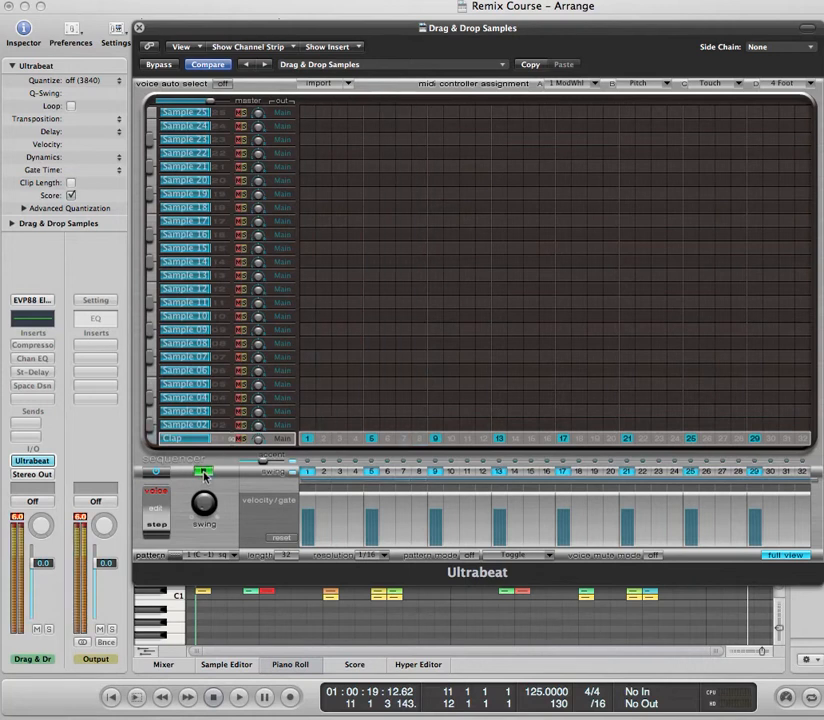
Stop the sequencer, return to the synthesizer view, and reverse the Clap sample's playback direction, auditioning it with the pattern
{"action": "left_click", "coordinate": [204, 474]}
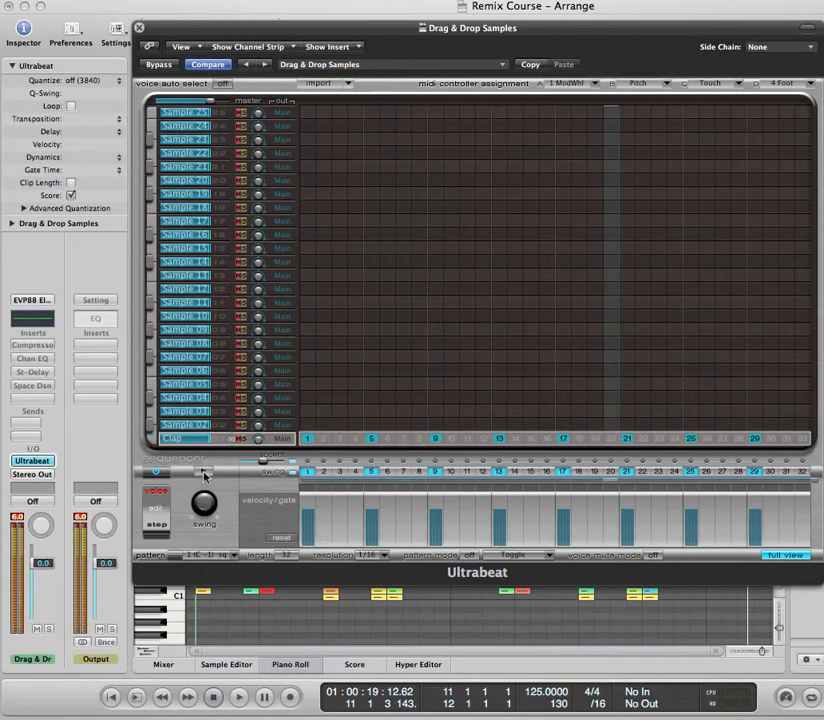
{"action": "left_click", "coordinate": [779, 557]}
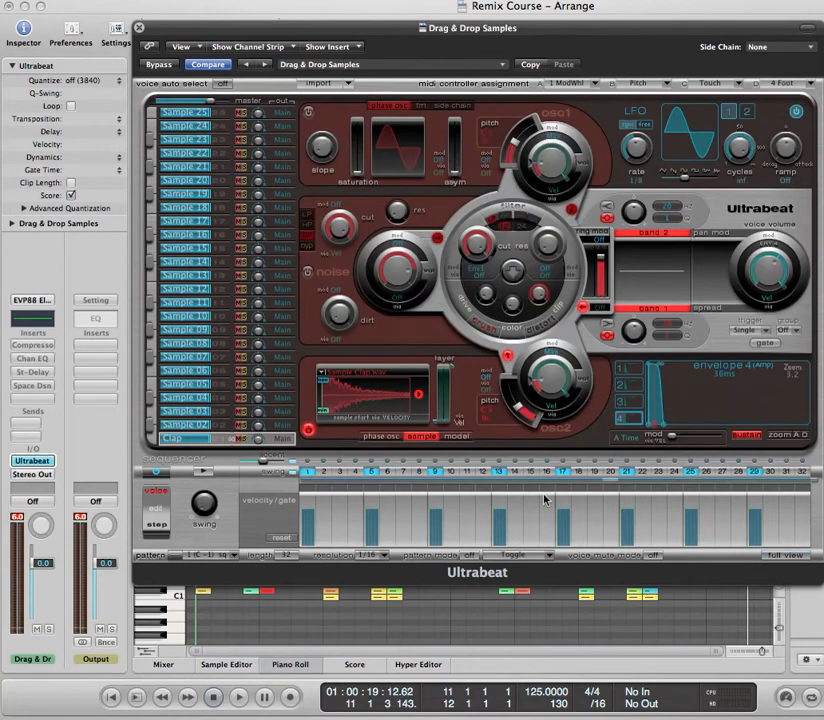
{"action": "left_click", "coordinate": [420, 397]}
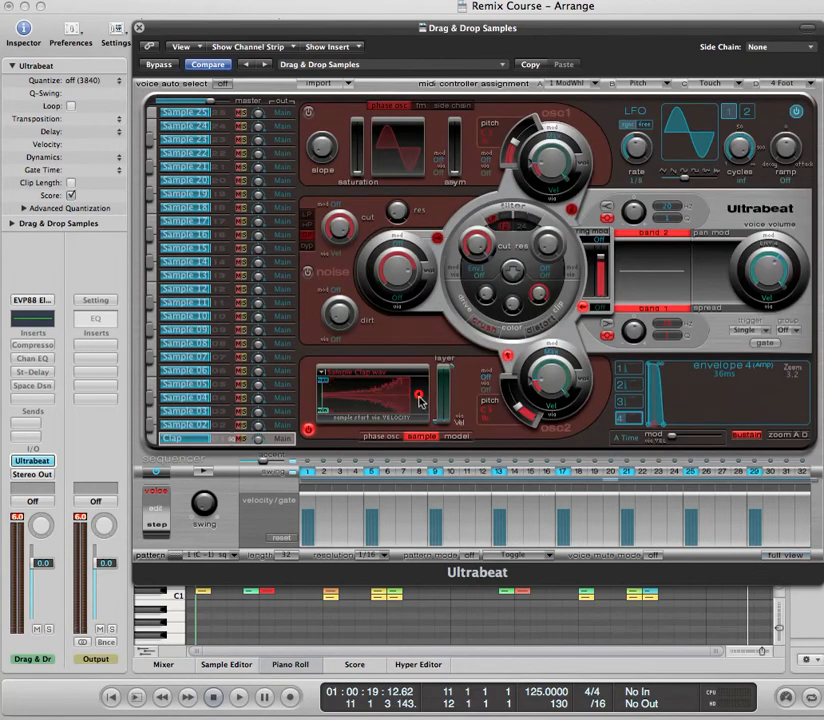
{"action": "left_click", "coordinate": [204, 473]}
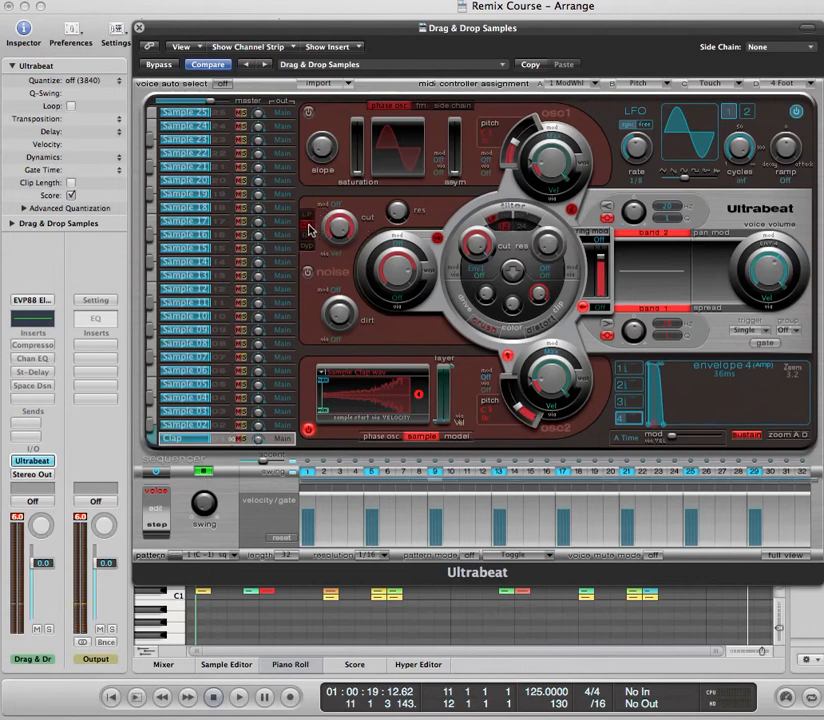
Enable the Clap voice's noise generator with the HP filter, raise its dirt and lower its cutoff
{"action": "left_click", "coordinate": [307, 272]}
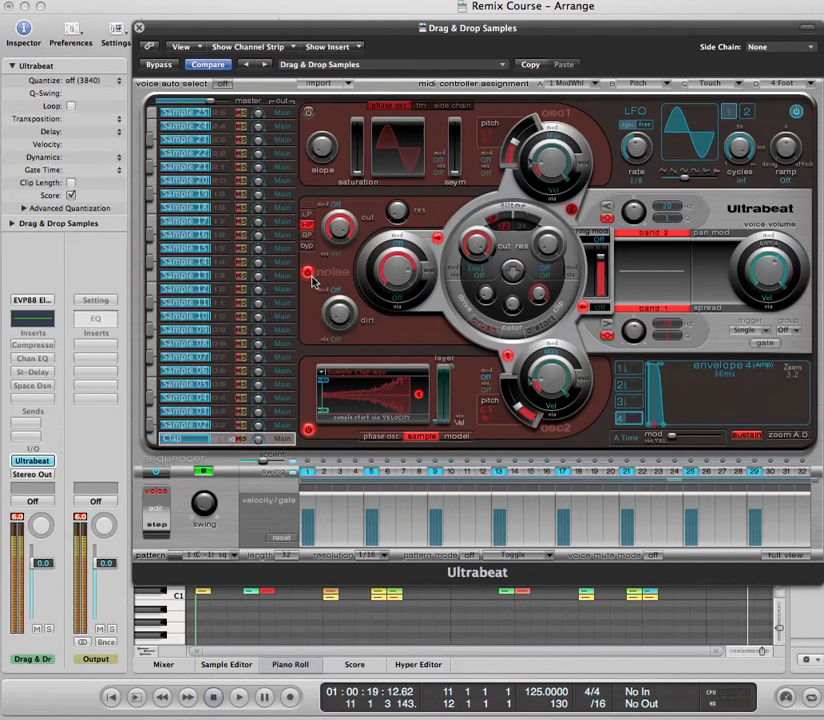
{"action": "left_click_drag", "start_coordinate": [335, 316], "coordinate": [335, 270]}
{"action": "left_click_drag", "start_coordinate": [336, 231], "coordinate": [337, 271]}
Adjust oscillator 1's volume and raise oscillator 2's pitch for the Clap voice, ending the sequencer playback
{"action": "left_click_drag", "start_coordinate": [543, 167], "coordinate": [547, 133]}
{"action": "left_click_drag", "start_coordinate": [509, 392], "coordinate": [512, 388]}
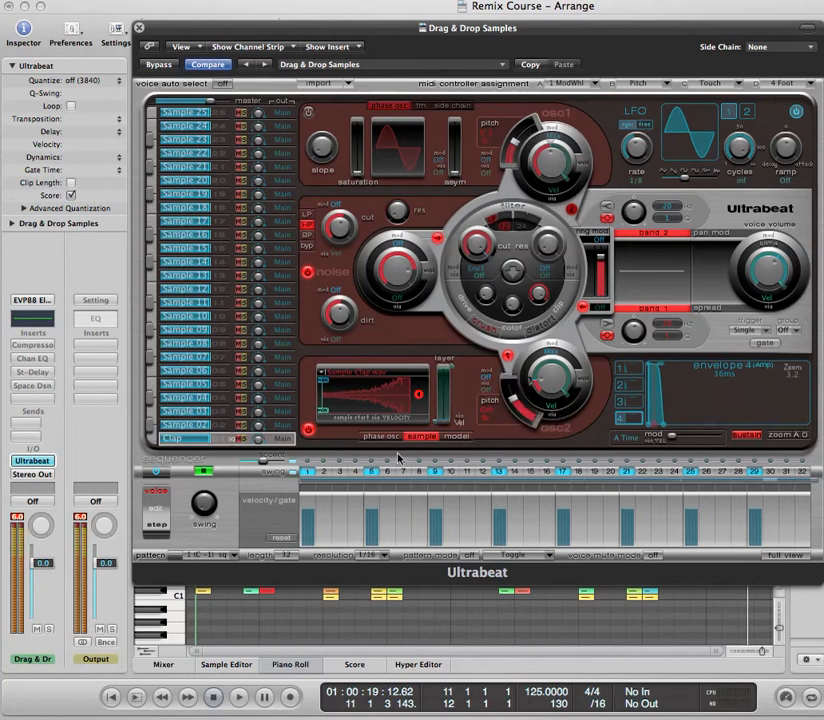
{"action": "left_click", "coordinate": [204, 471]}
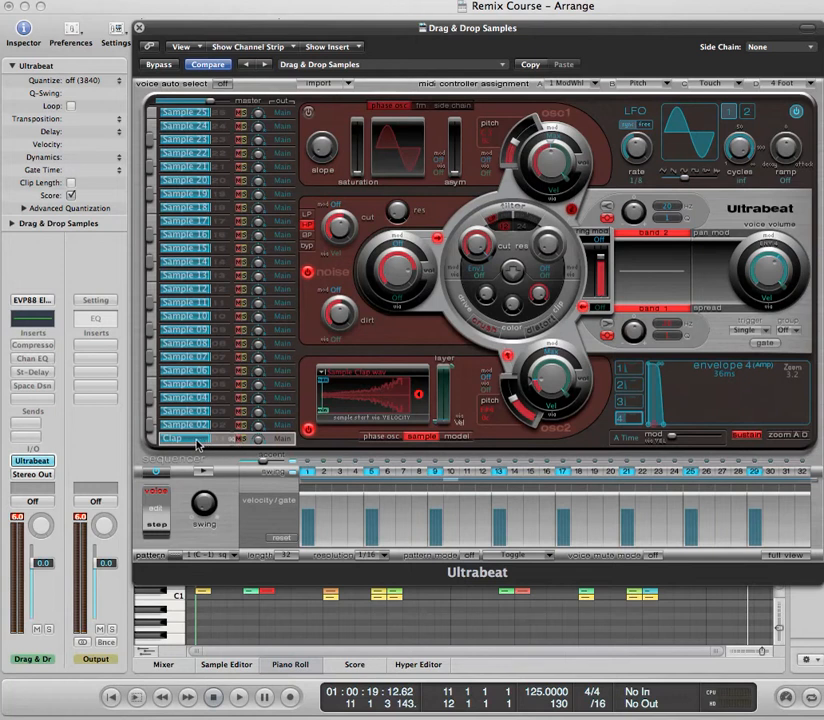
Move the Ultrabeat window aside and place the Clap pattern as a MIDI region on track 14 at bar 11
{"action": "left_click", "coordinate": [201, 231]}
{"action": "left_click_drag", "start_coordinate": [498, 35], "coordinate": [601, 25]}
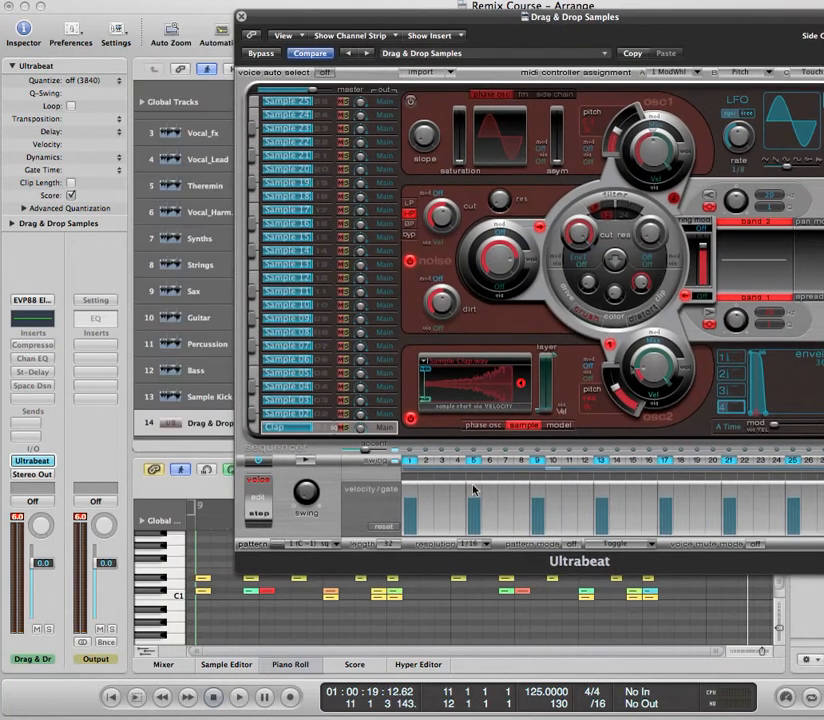
{"action": "left_click_drag", "start_coordinate": [330, 548], "coordinate": [777, 540]}
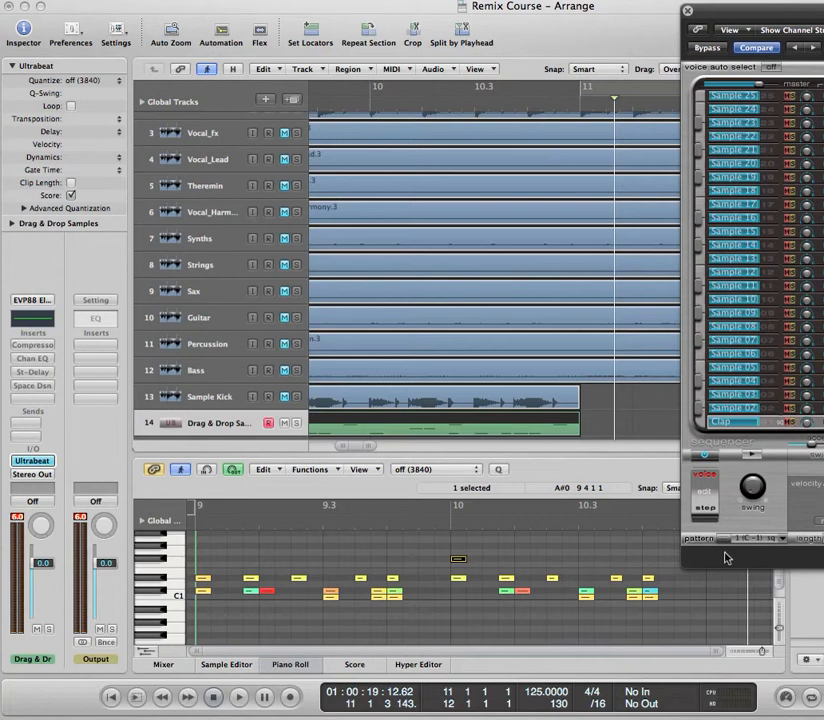
{"action": "left_click_drag", "start_coordinate": [723, 536], "coordinate": [569, 421]}
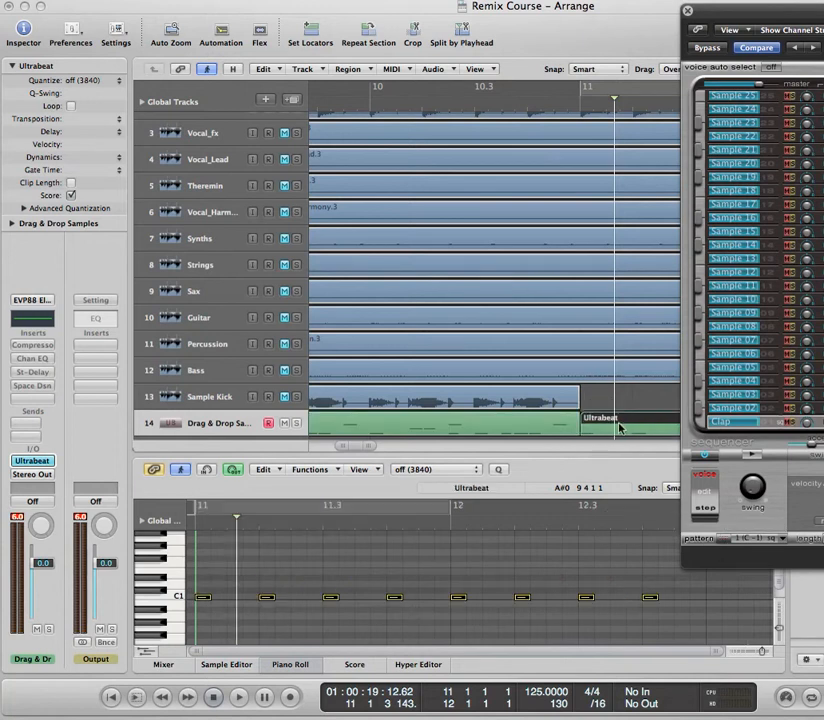
Play the arrangement from just before bar 10 through the start of the new Clap region on track 14
{"action": "left_click", "coordinate": [351, 104]}
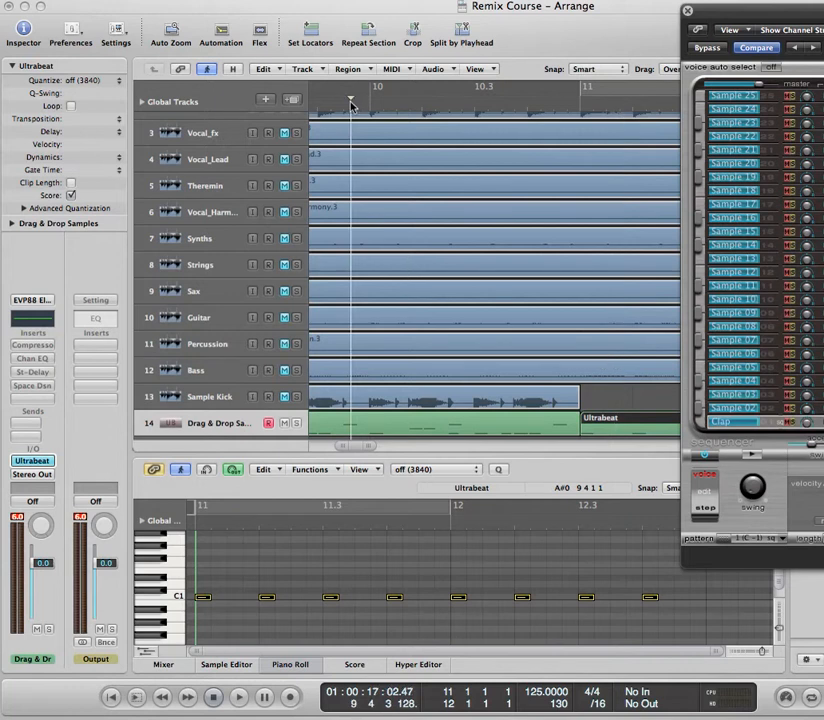
{"action": "key", "text": "space"}
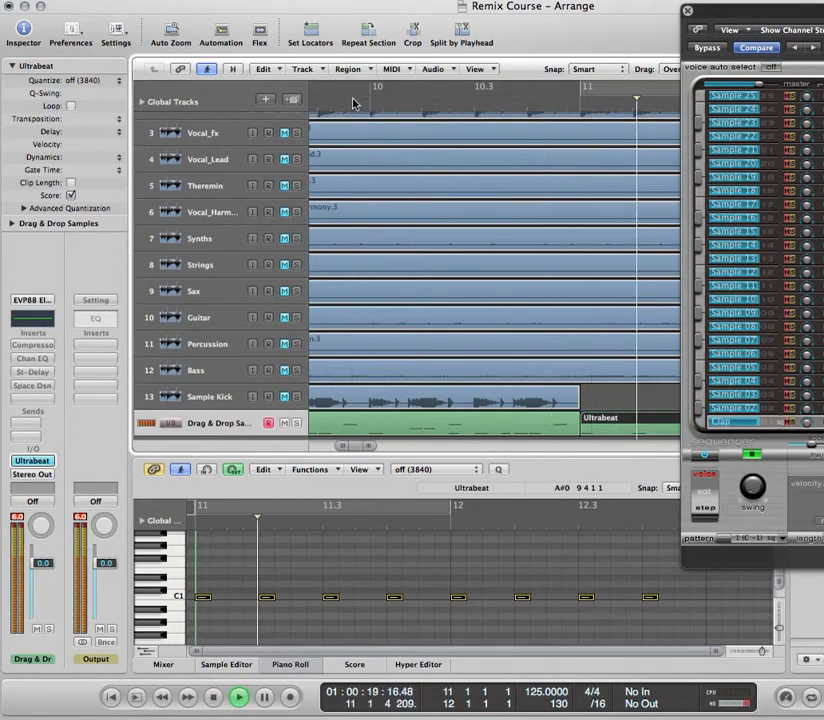
{"action": "key", "text": "space"}
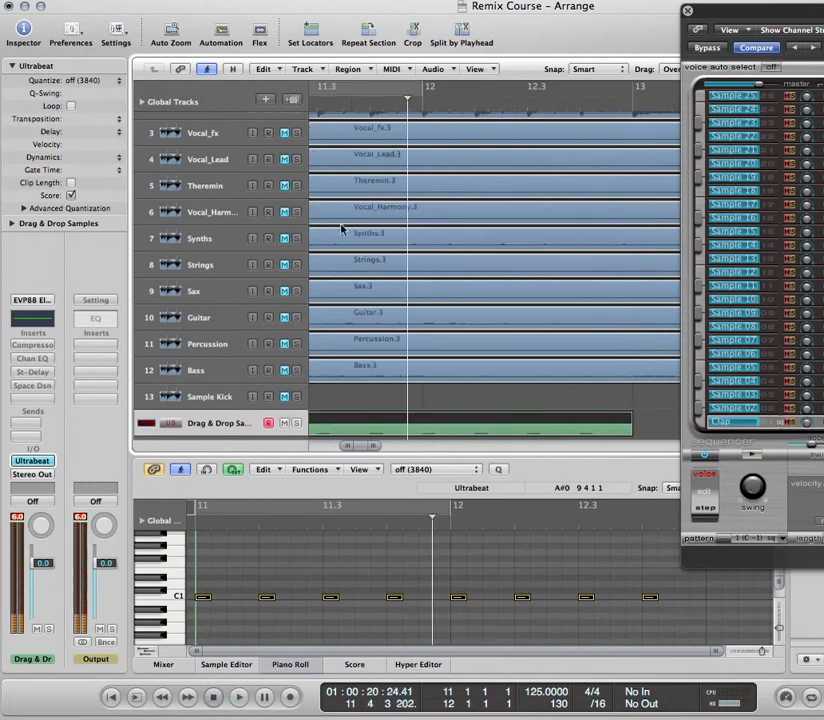
Move the Ultrabeat window back over the arrangement so its voices, synthesizer controls and sequencer are in view
{"action": "left_click", "coordinate": [361, 452]}
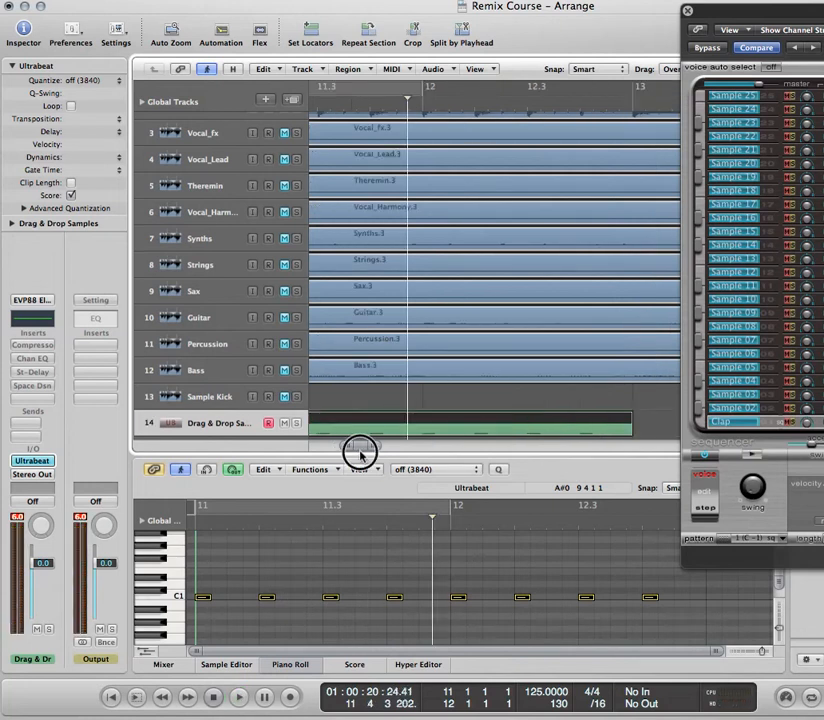
{"action": "left_click_drag", "start_coordinate": [357, 452], "coordinate": [352, 445]}
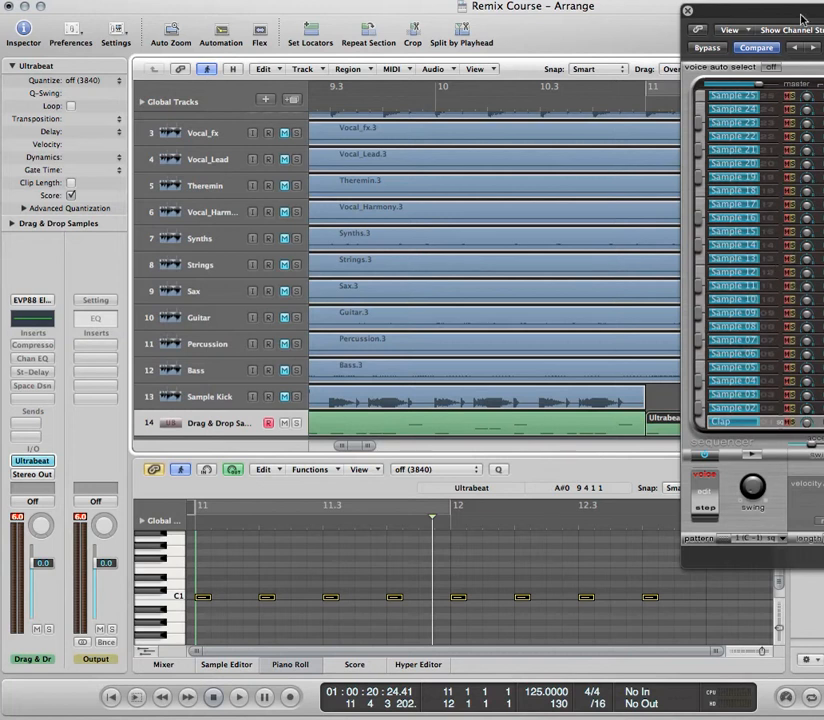
{"action": "left_click_drag", "start_coordinate": [803, 18], "coordinate": [315, 67]}
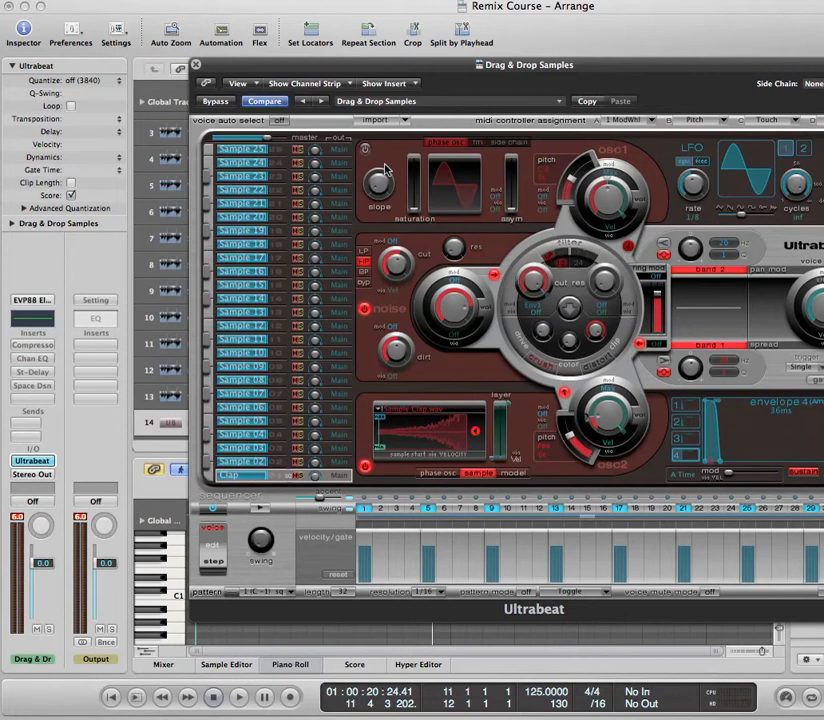
{"action": "left_click_drag", "start_coordinate": [301, 61], "coordinate": [257, 70]}
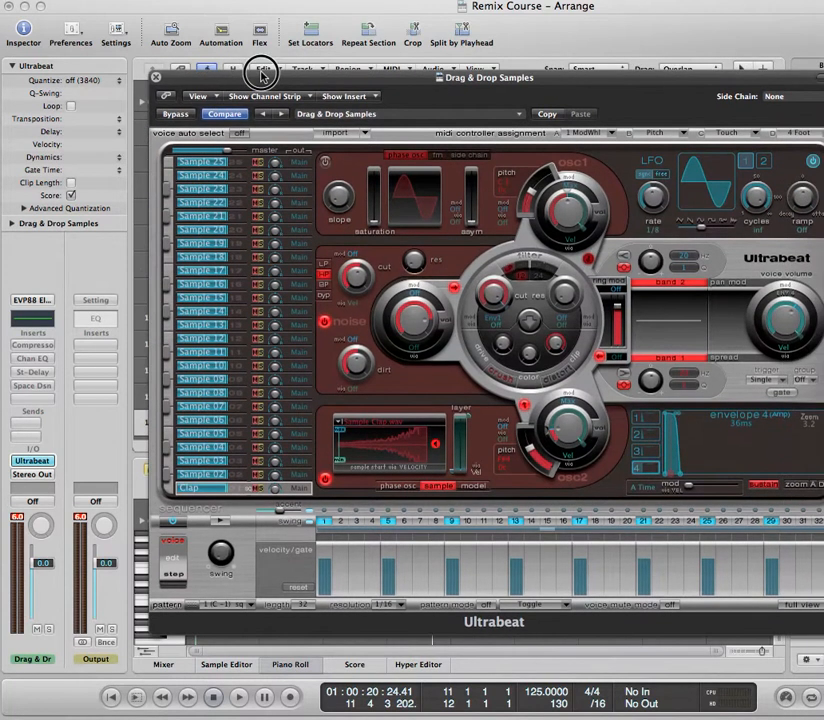